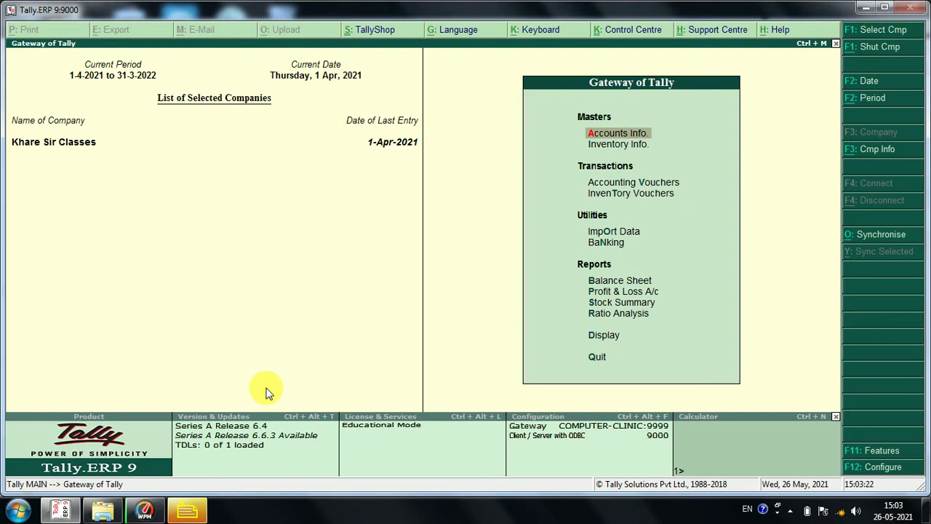
- Examine the Inventory Info. masters for a stock category option
key("Down")
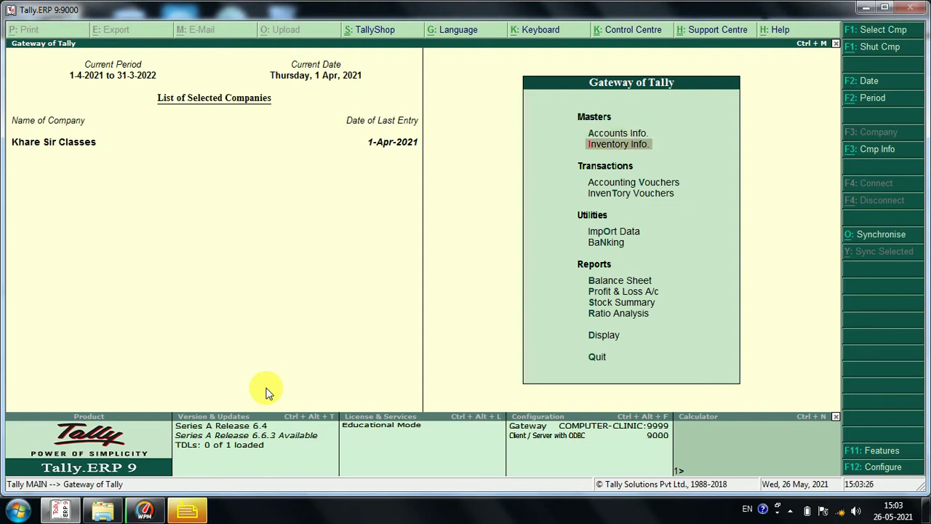
key("Return")
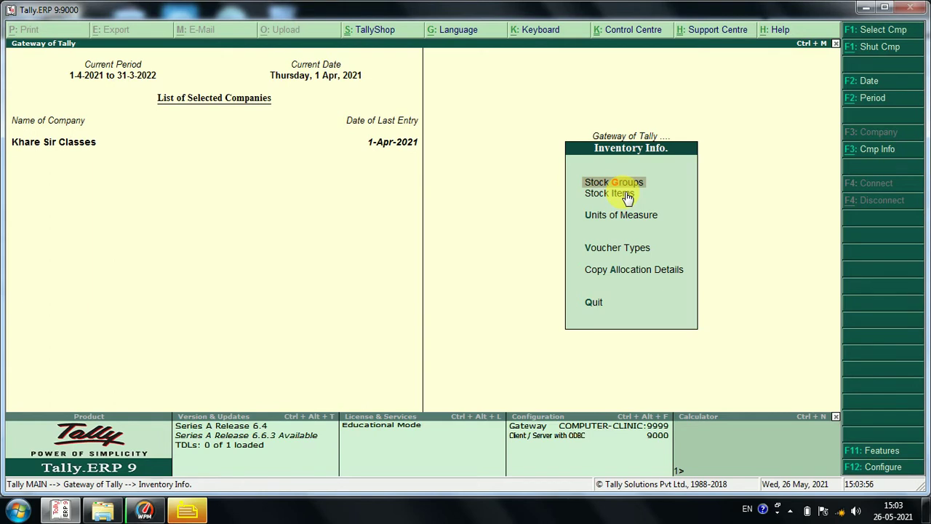
key("Escape")
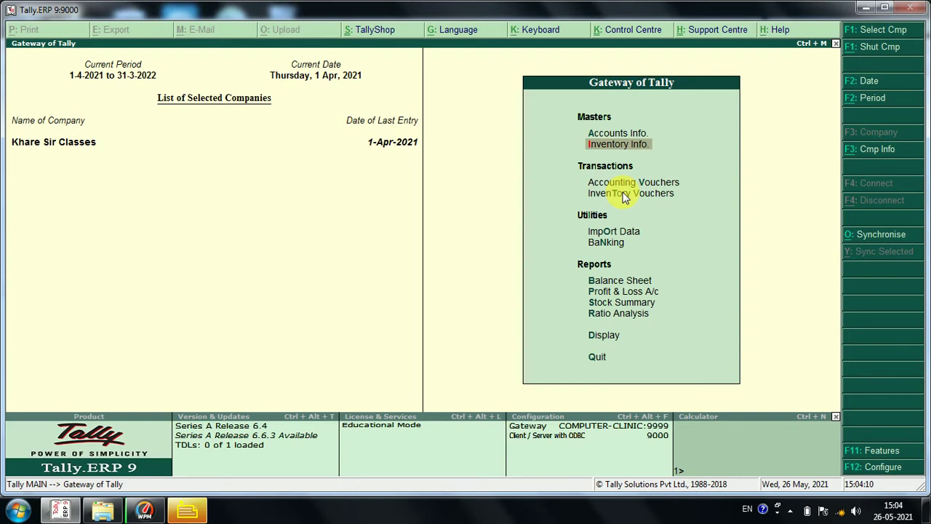
key("Return")
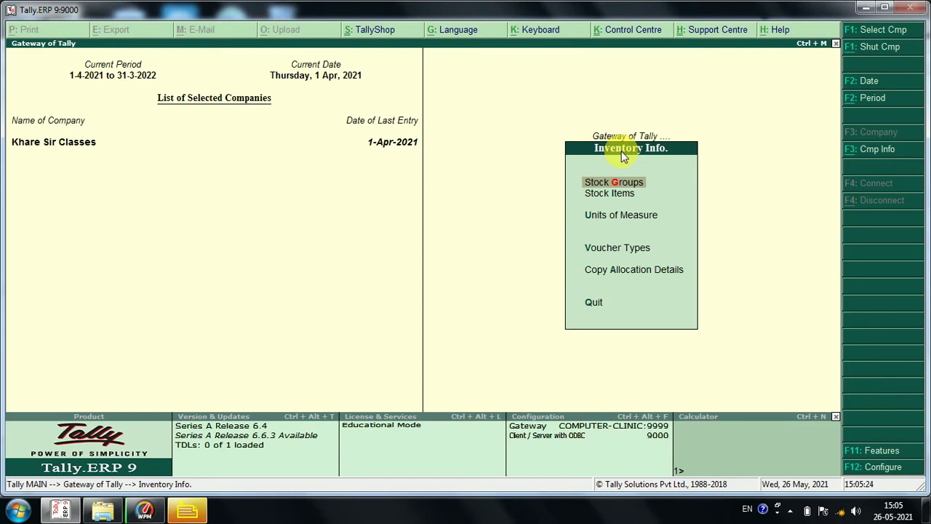
key("Escape")
key("Escape")
key("Escape")
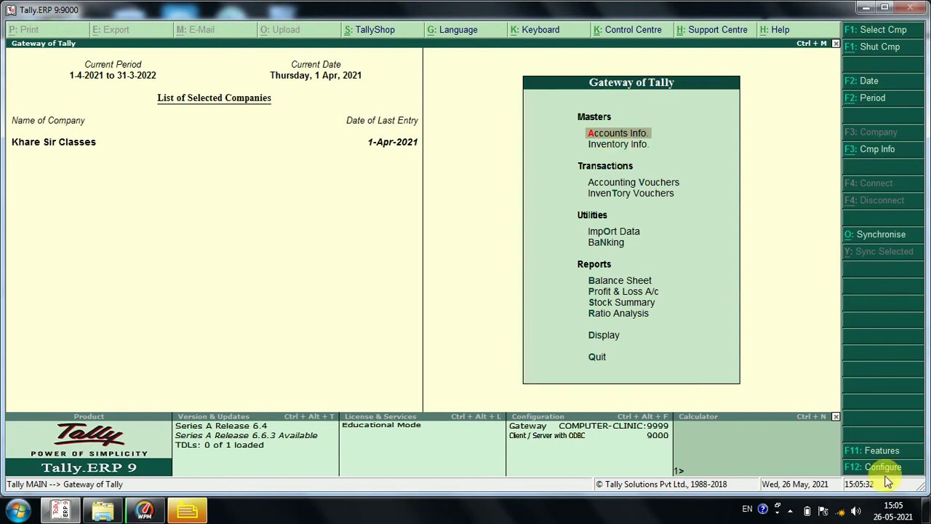
- Set Maintain stock categories to Yes in the company's Inventory Features and save with all other settings kept
left_click(883, 456)
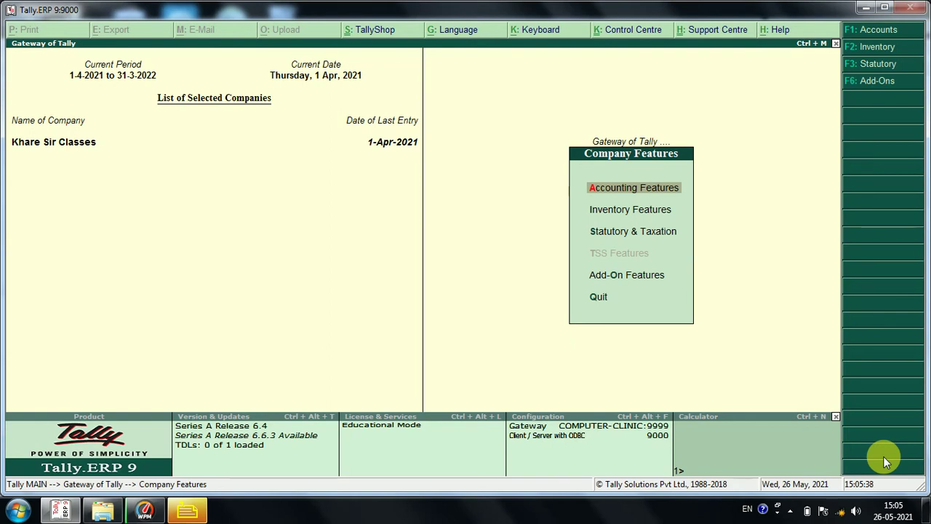
key("Down")
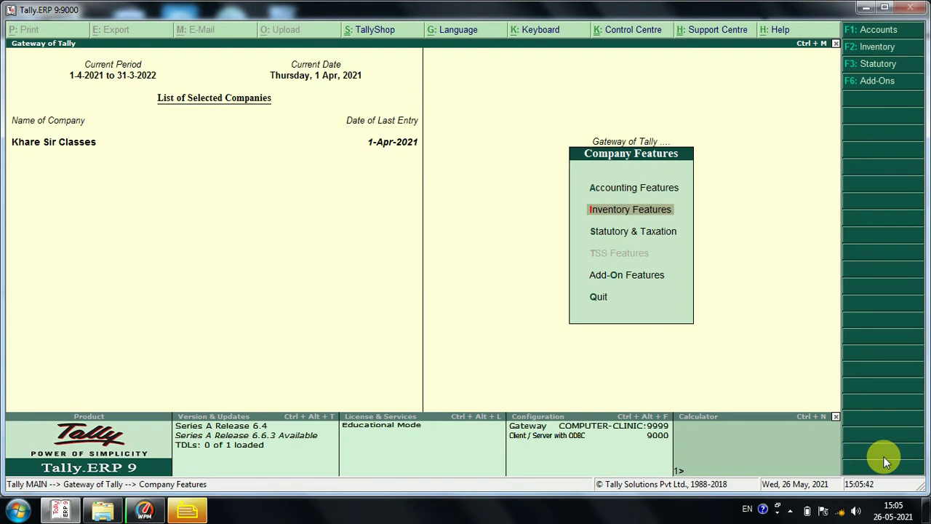
key("Return")
key("Return")
key("Return")
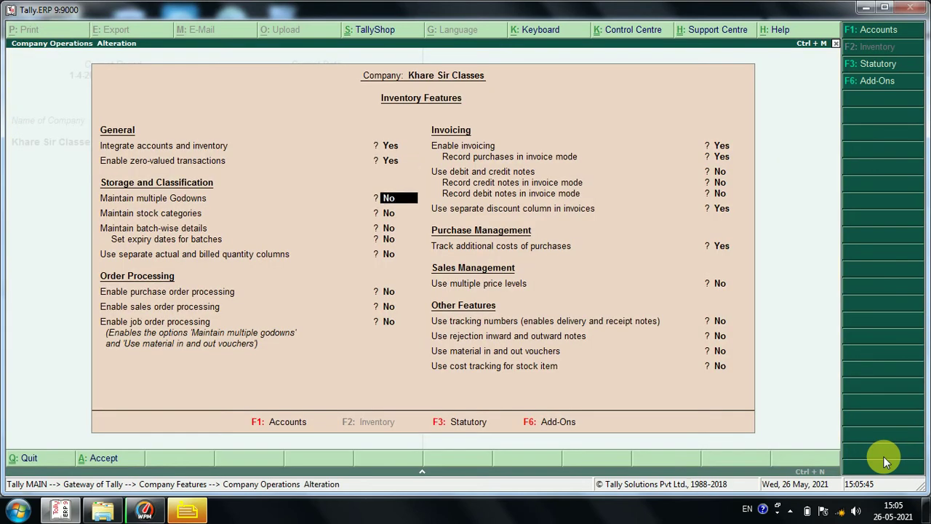
key("Return")
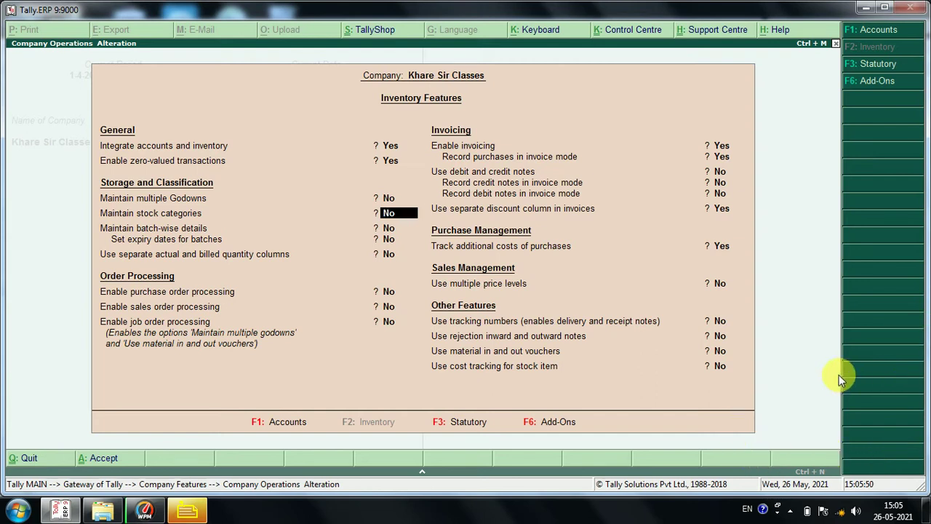
type("y")
key("Return")
key("Return")
key("Return")
key("Return")
key("Return")
key("Return")
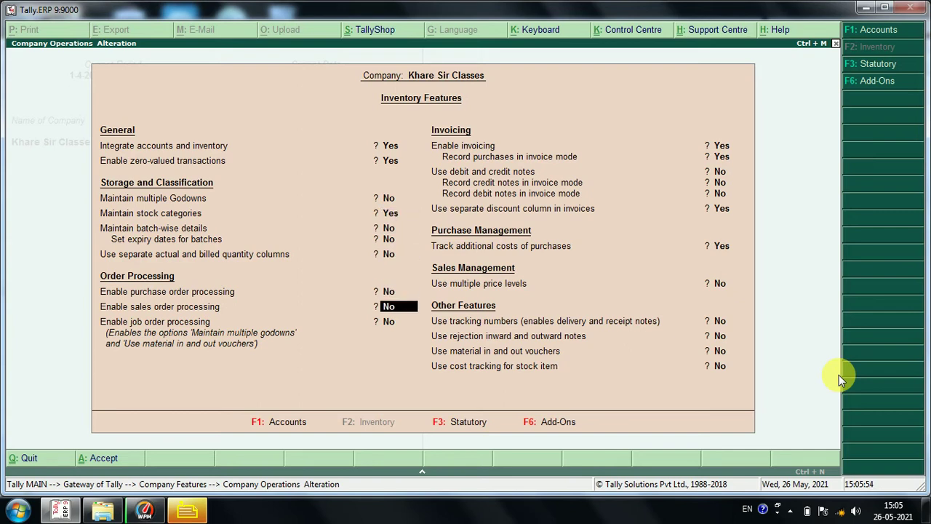
key("Return")
key("Return")
key("Return")
key("Return")
key("Return")
key("Return")
key("Return")
key("Return")
key("Return")
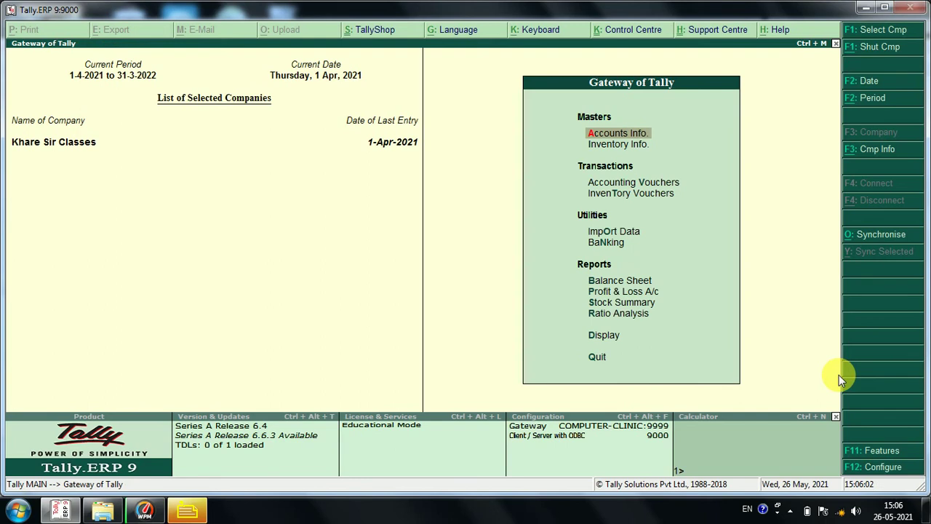
- Create a single stock category named Mobile under Primary and accept it
key("Down")
key("Return")
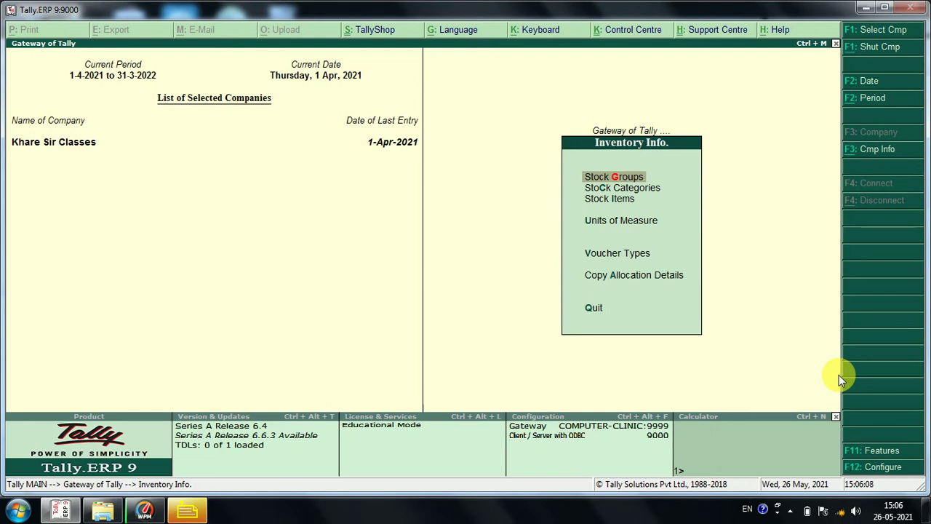
key("Down")
key("Return")
key("Return")
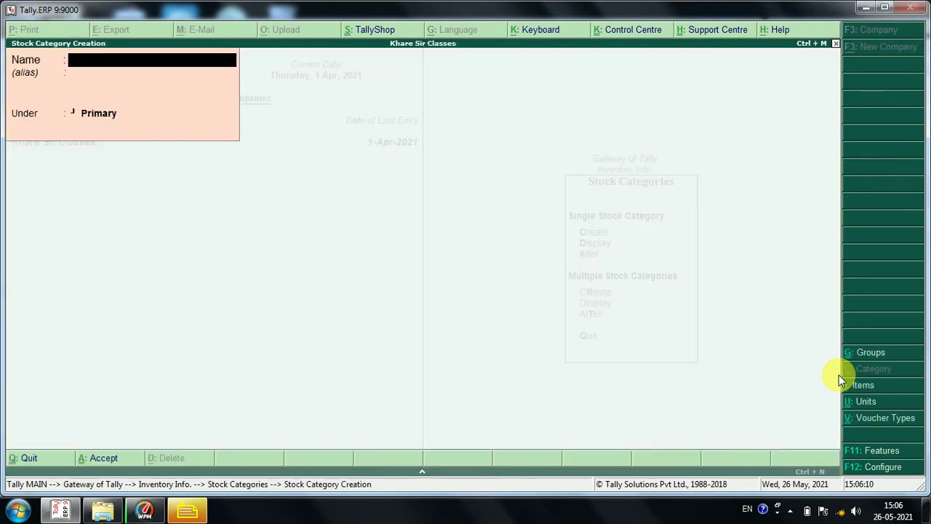
type("Mobile")
key("Return")
key("Return")
key("Return")
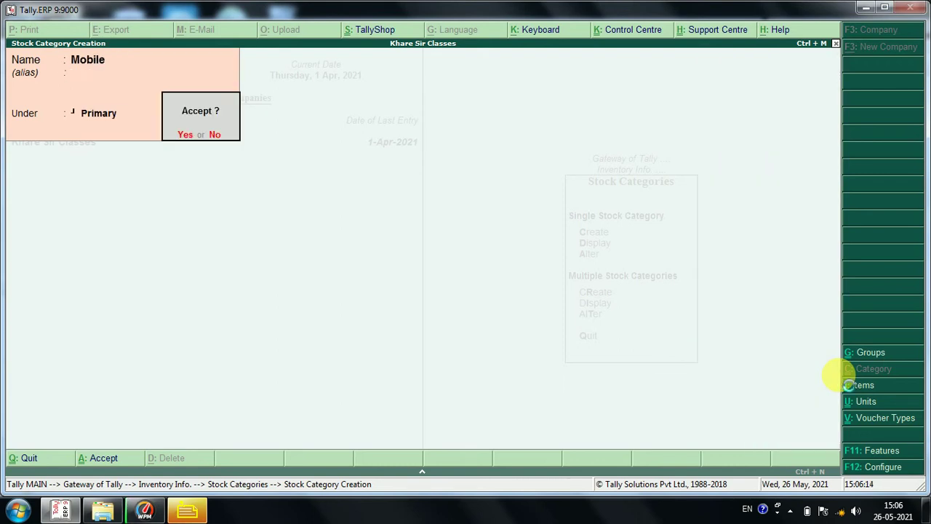
key("Return")
- Create a second stock category named Laptop under Primary and leave stock category creation
type("Lapt")
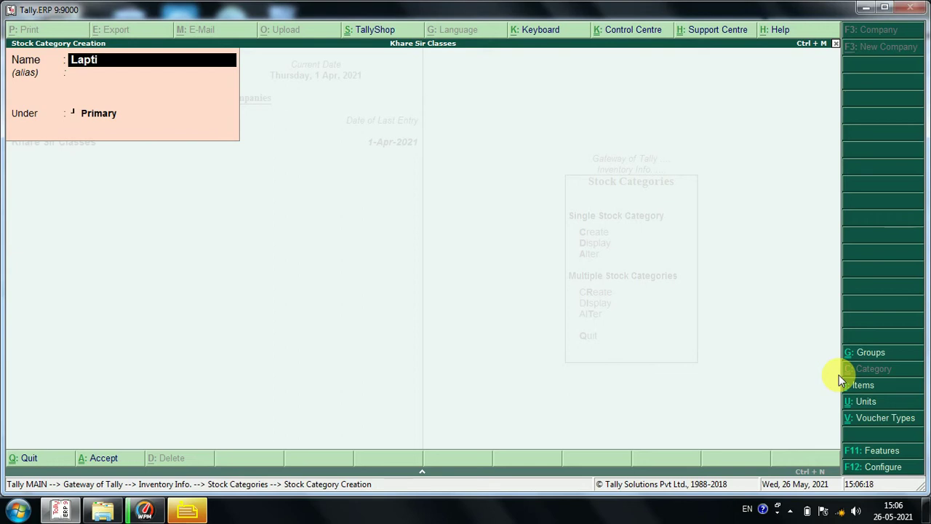
type("op")
key("Return")
key("Return")
key("Return")
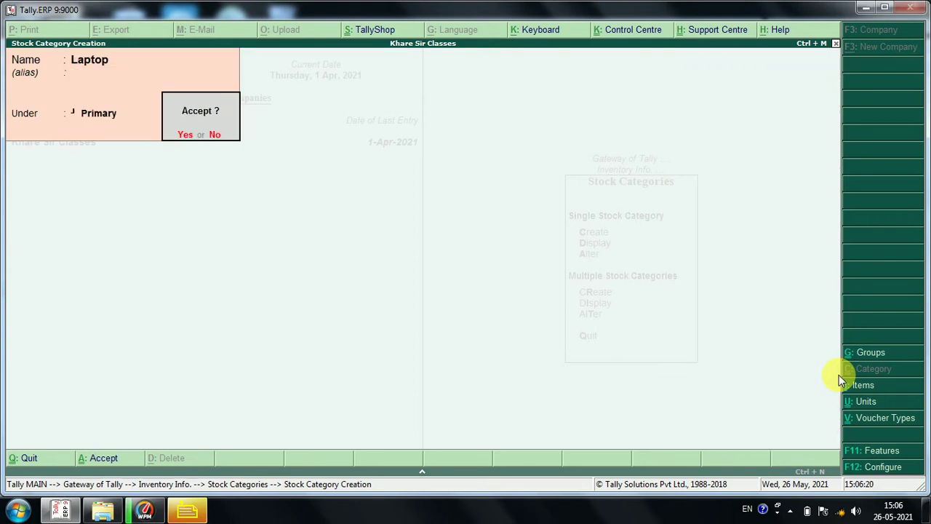
key("Return")
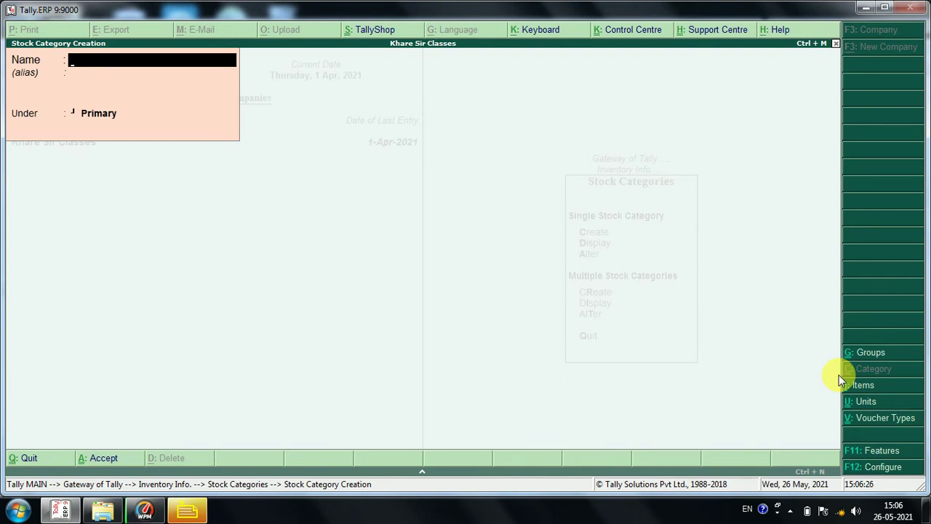
key("Escape")
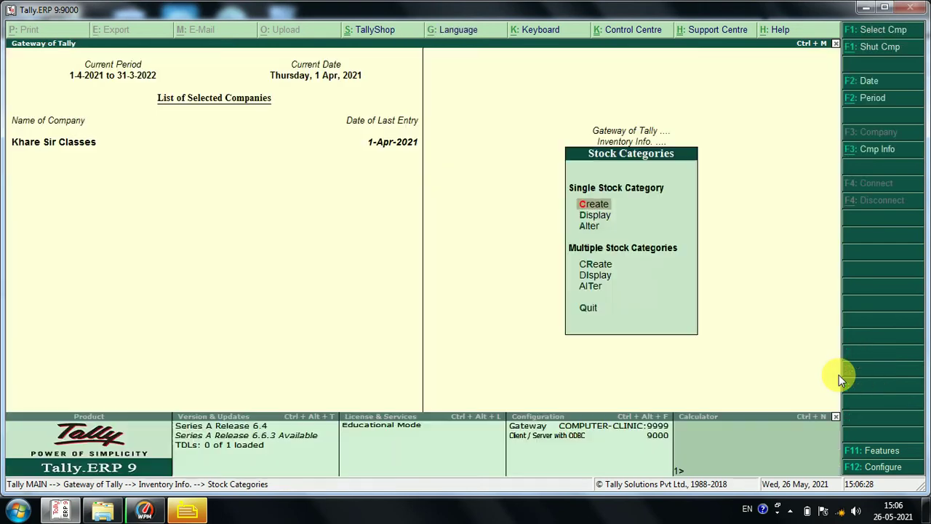
key("Escape")
- Start a new single stock item named Sam J4, leaving its alias, part number, description and remarks blank
key("Down")
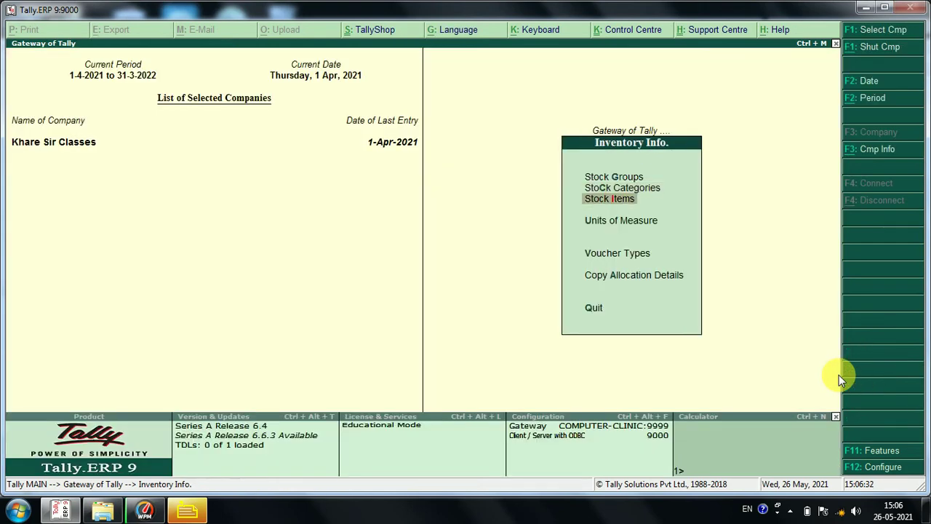
key("Return")
key("Return")
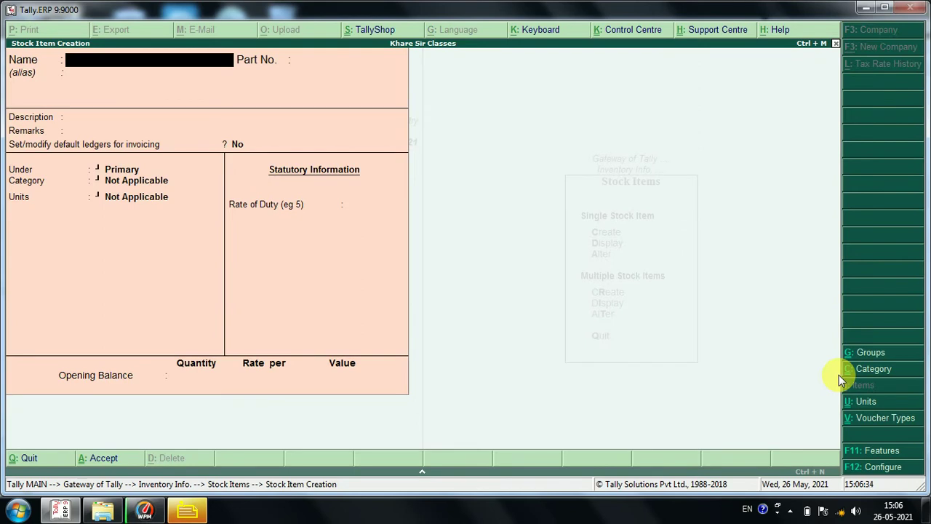
type("Sam J4")
key("Return")
key("Return")
key("Return")
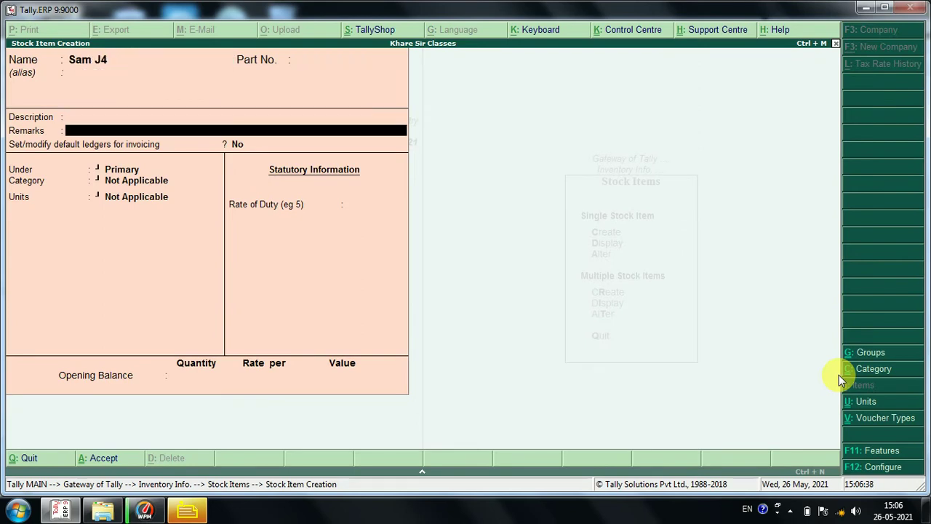
key("Return")
key("Return")
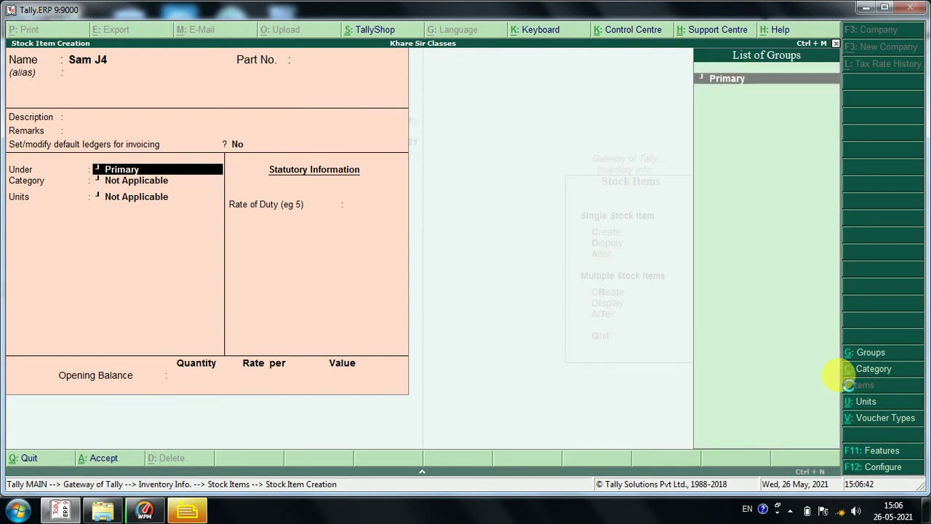
- Create a stock group named Samsung under Primary from within the item form and assign the item to it
key("alt+c")
type("Samsung")
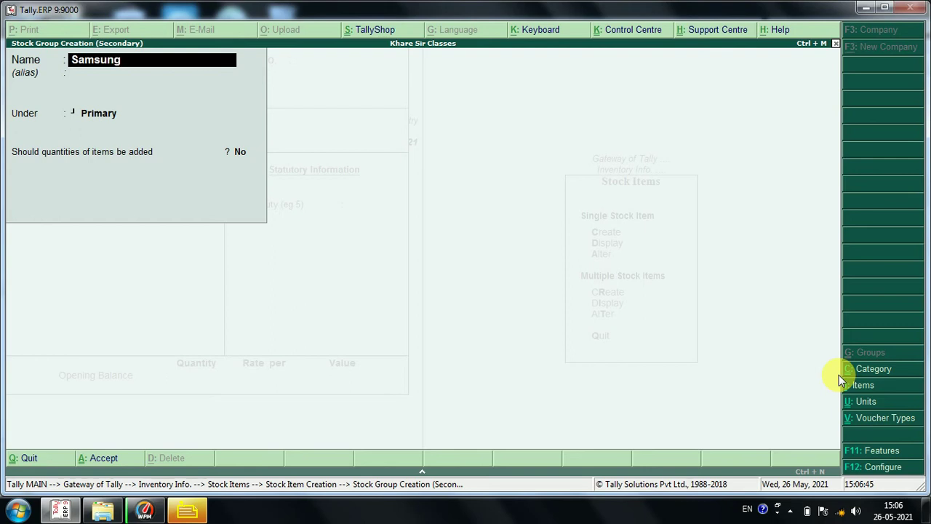
key("Return")
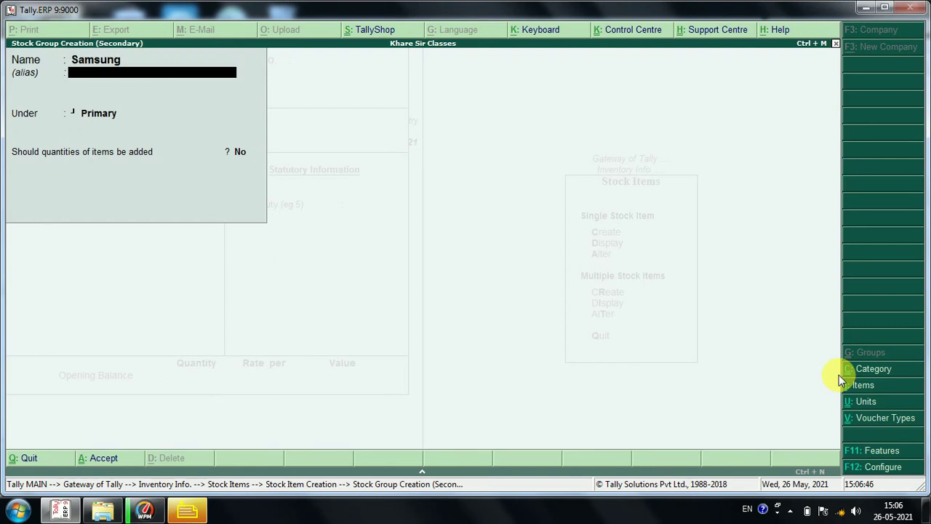
key("Return")
key("Return")
key("Return")
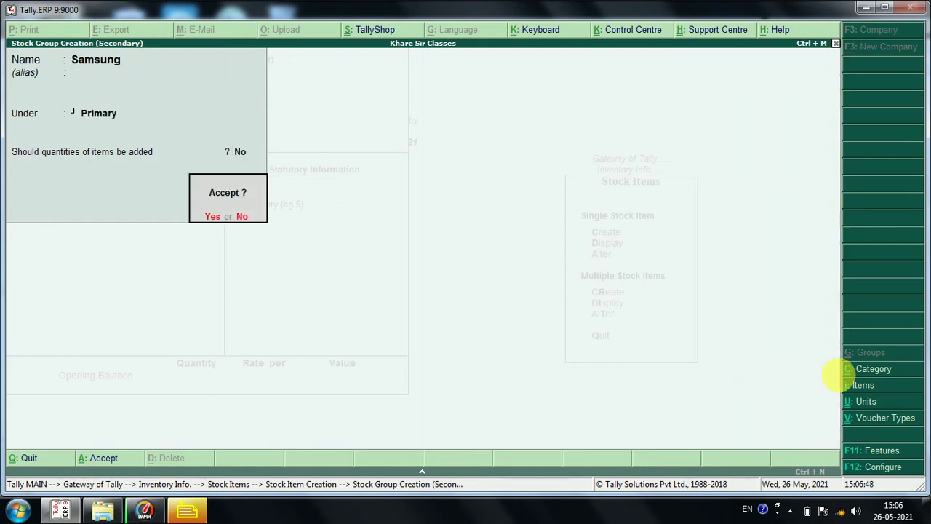
key("Return")
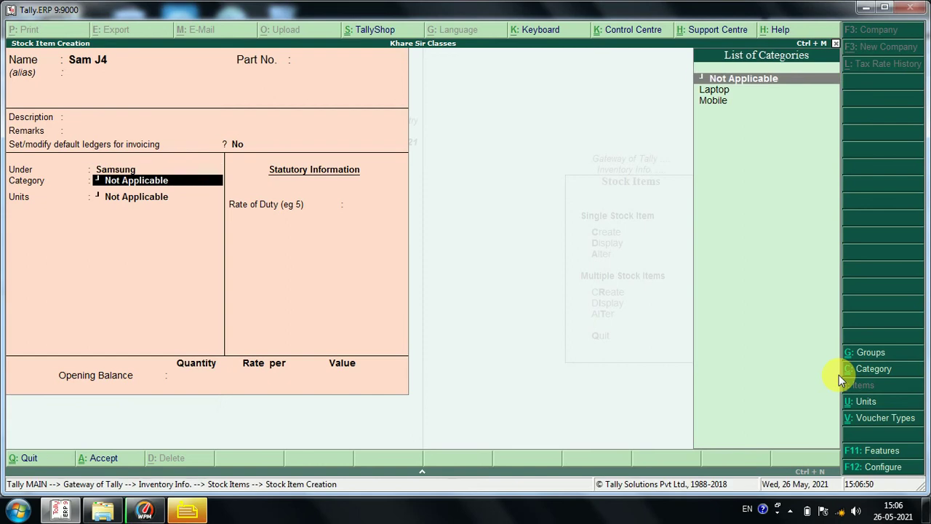
- Assign the Sam J4 item to category Mobile with units pcs, and save it without an opening balance
key("Down")
key("Down")
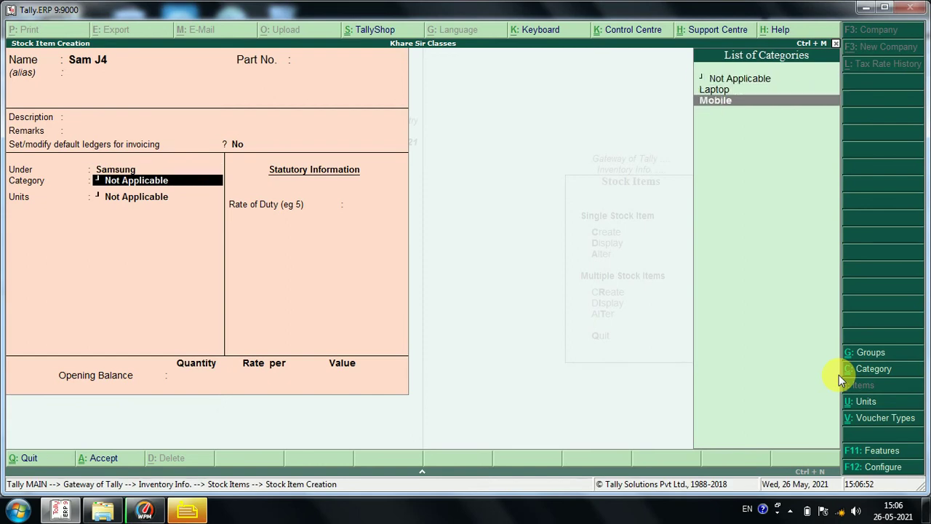
key("Return")
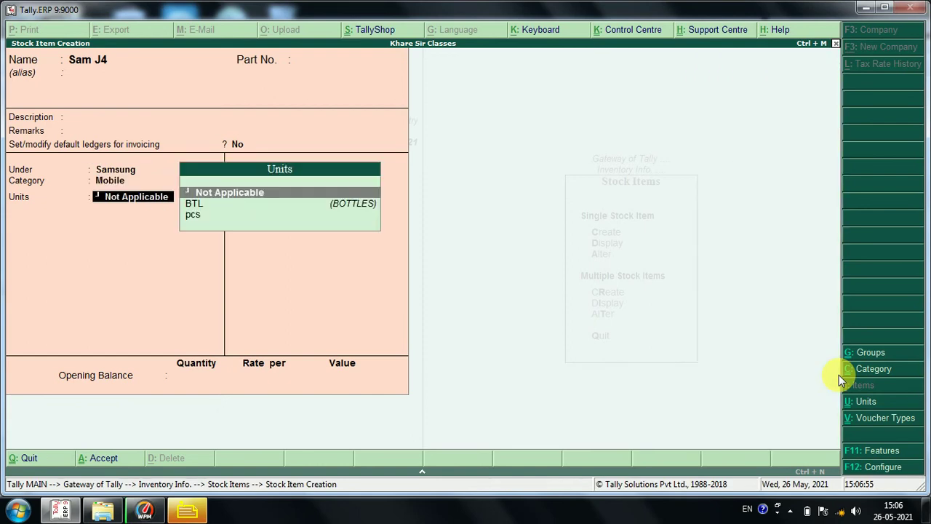
key("Down")
key("Down")
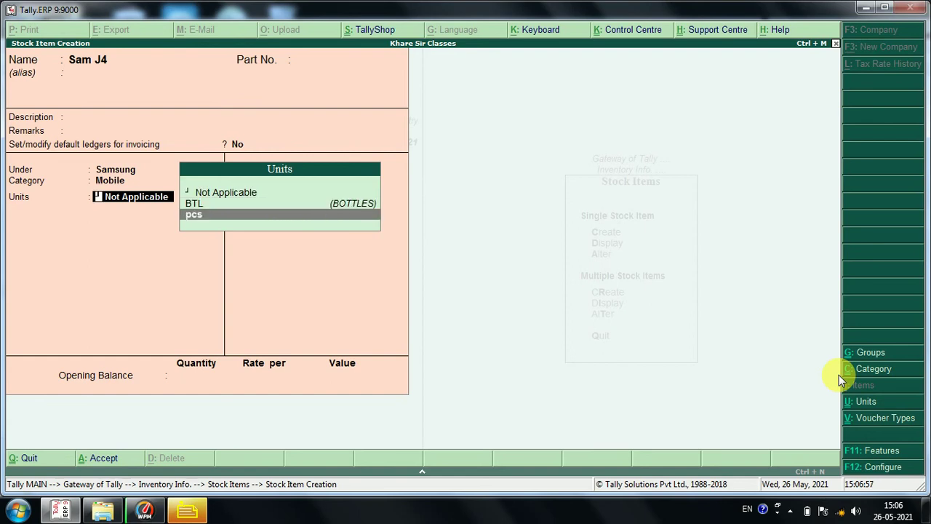
key("Return")
key("Return")
key("Return")
key("Return")
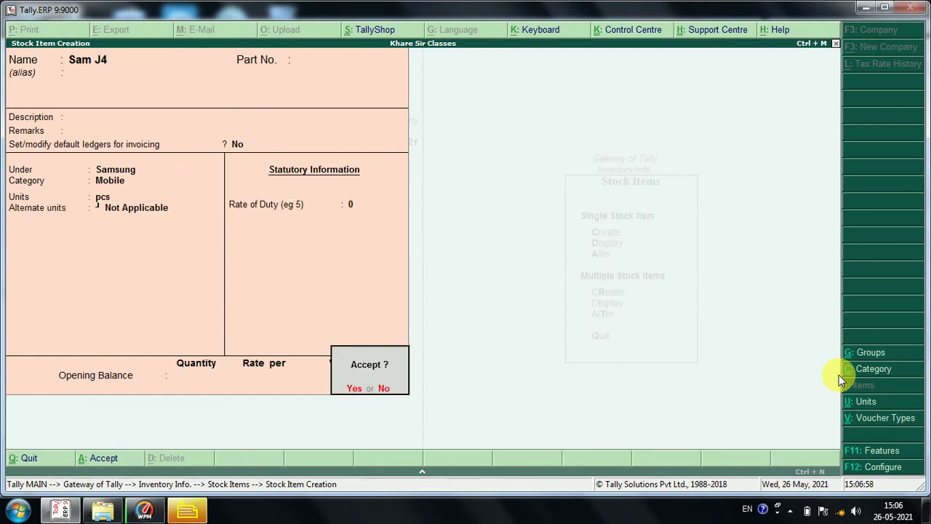
key("Return")
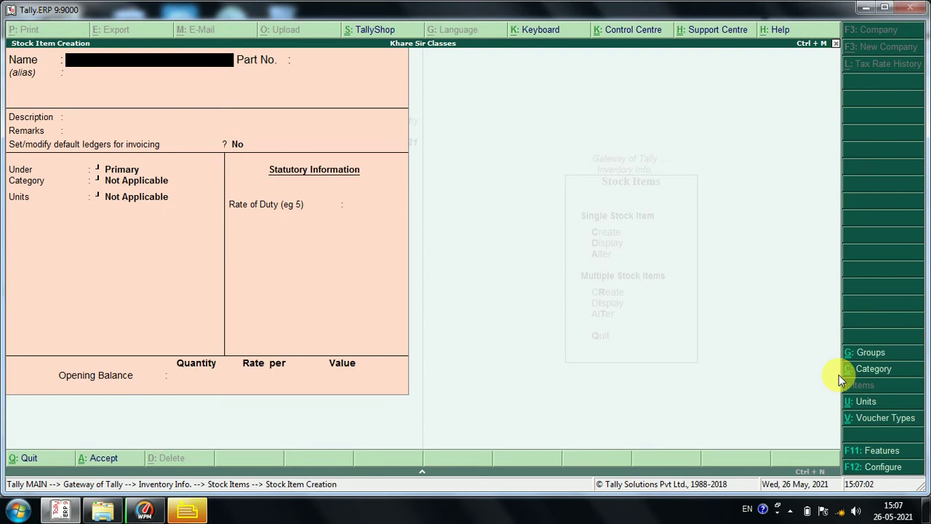
- Name the next stock item Lenevo Ideapad 310, leaving its alias, part number, description and remarks blank
type("Lenevo Ideapa")
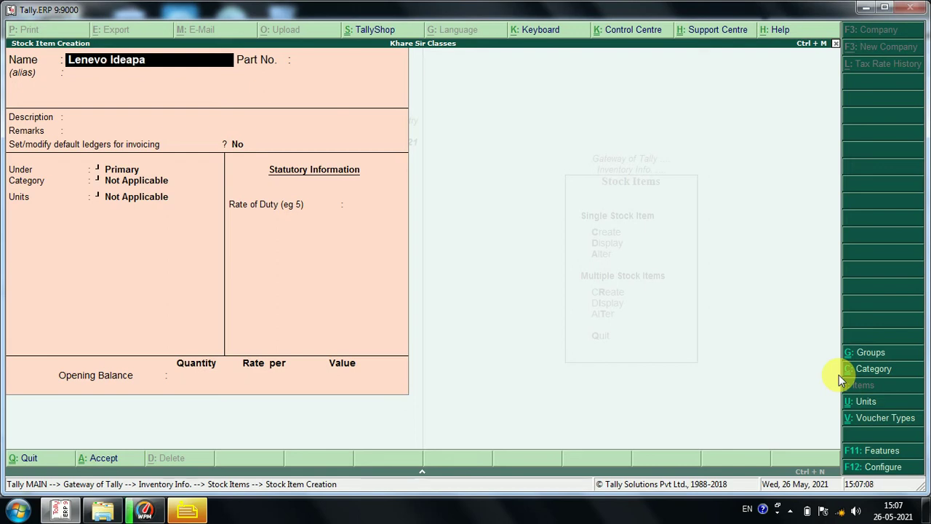
type("d 310")
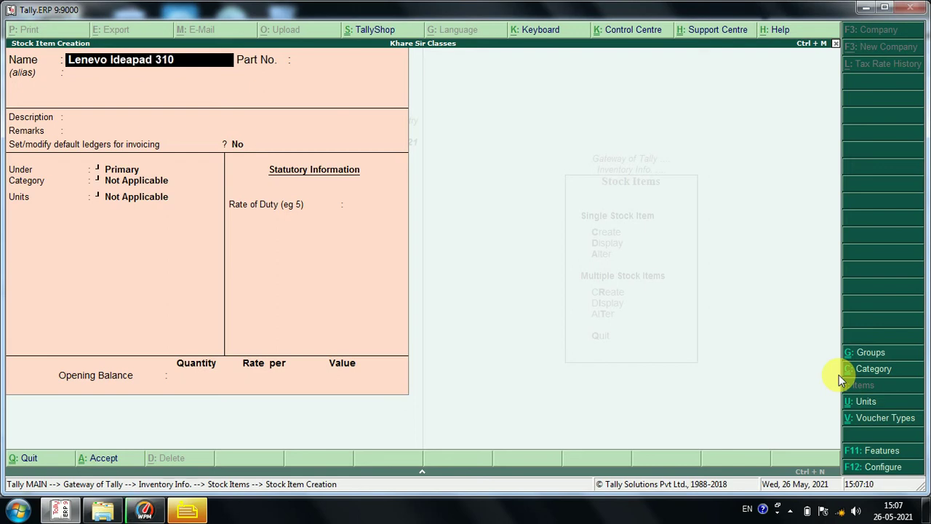
key("Return")
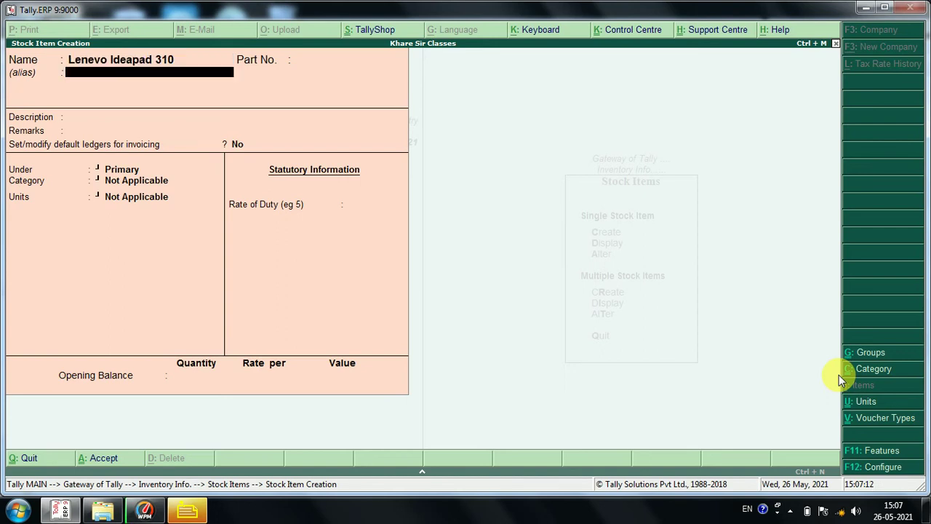
key("Return")
key("Return")
key("Return")
key("Return")
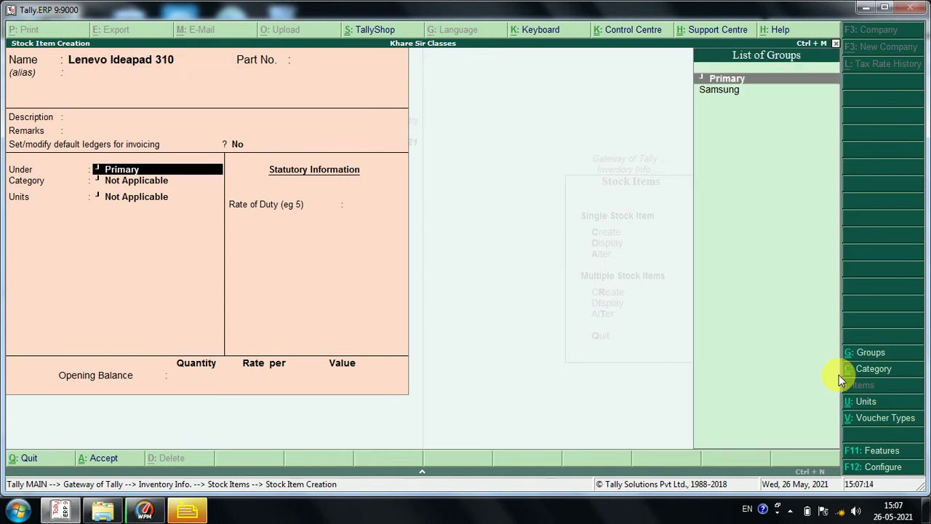
- Create a stock group named Lenevo under Primary from within the item form and assign the item to it
key("alt+c")
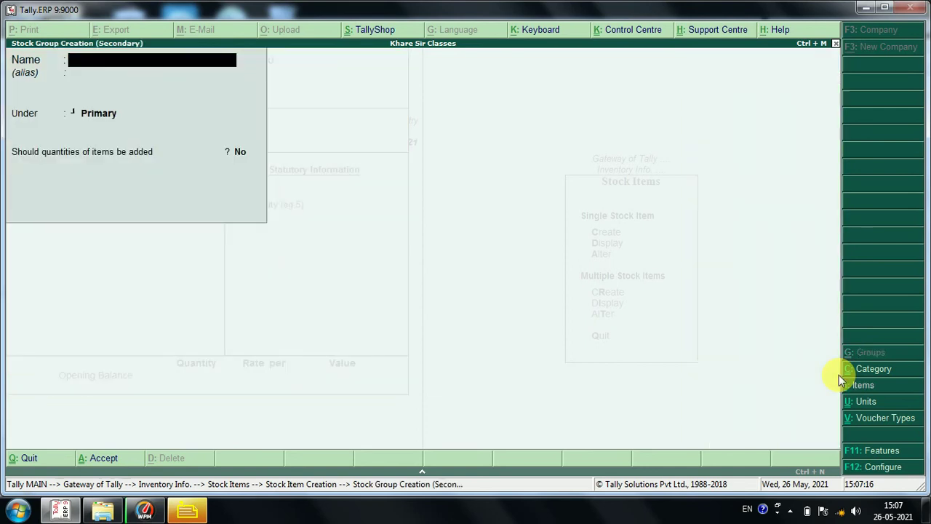
type("Lenevo")
key("Return")
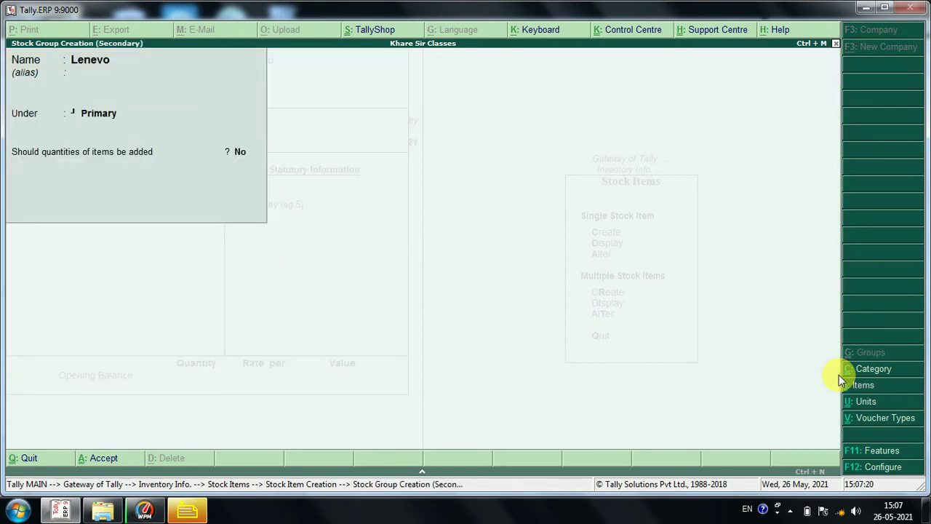
key("Return")
key("Return")
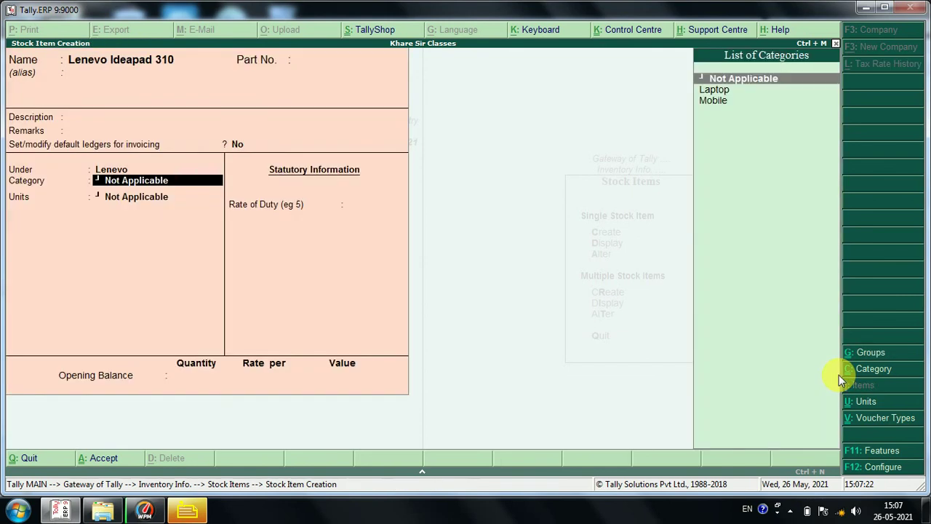
- Assign the Lenevo Ideapad 310 item to category Laptop with units pcs, and save it without an opening balance
key("Down")
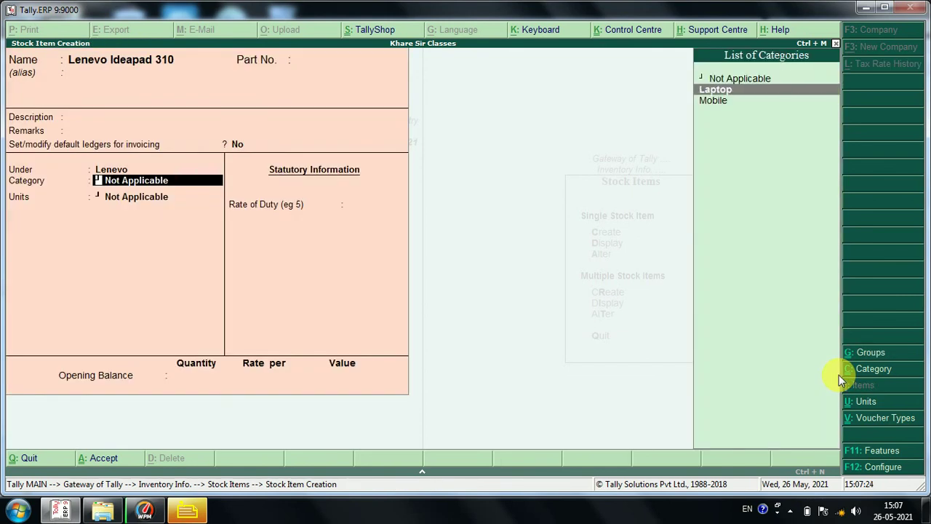
key("Return")
key("Down")
key("Down")
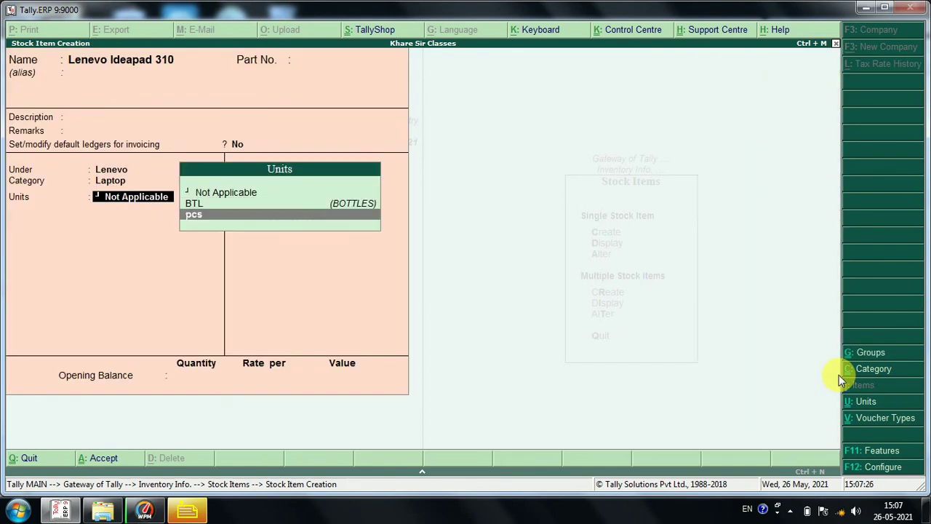
key("Return")
key("Return")
key("Return")
key("Return")
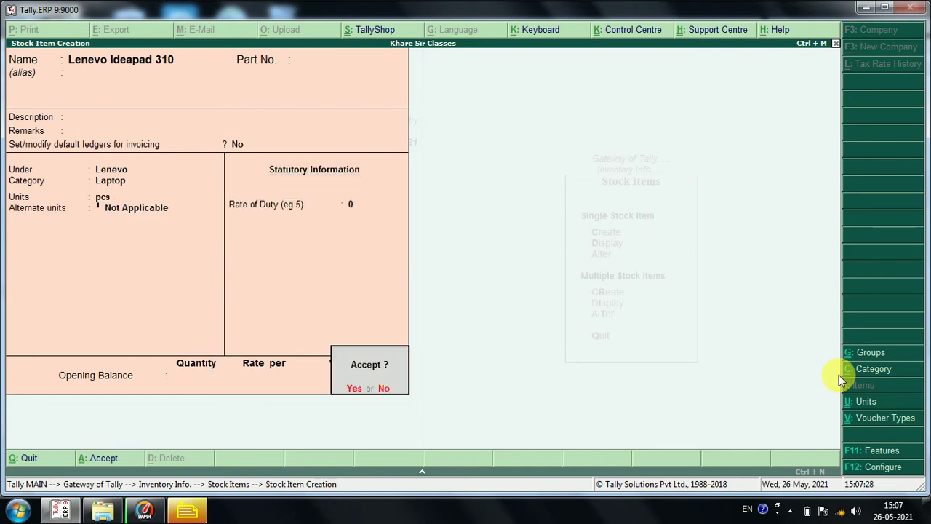
key("Return")
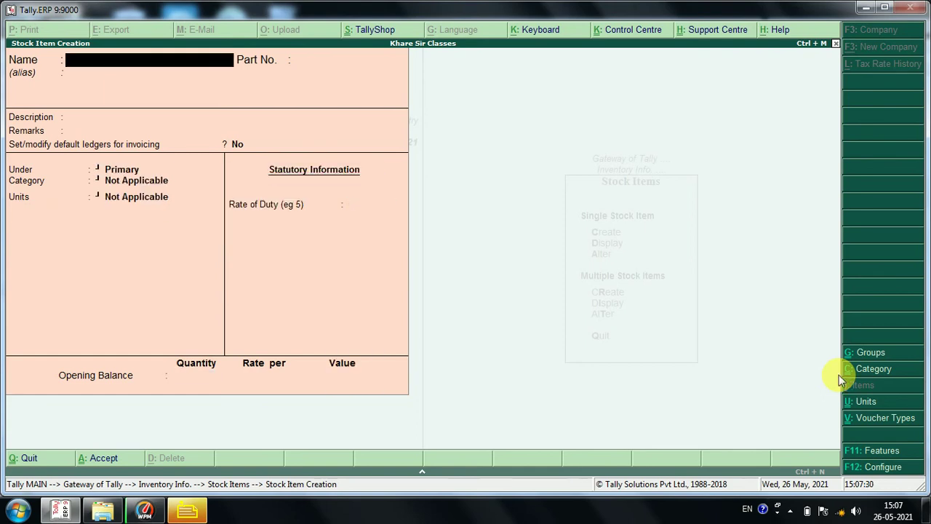
- Leave stock item creation and open a new purchase voucher
key("Escape")
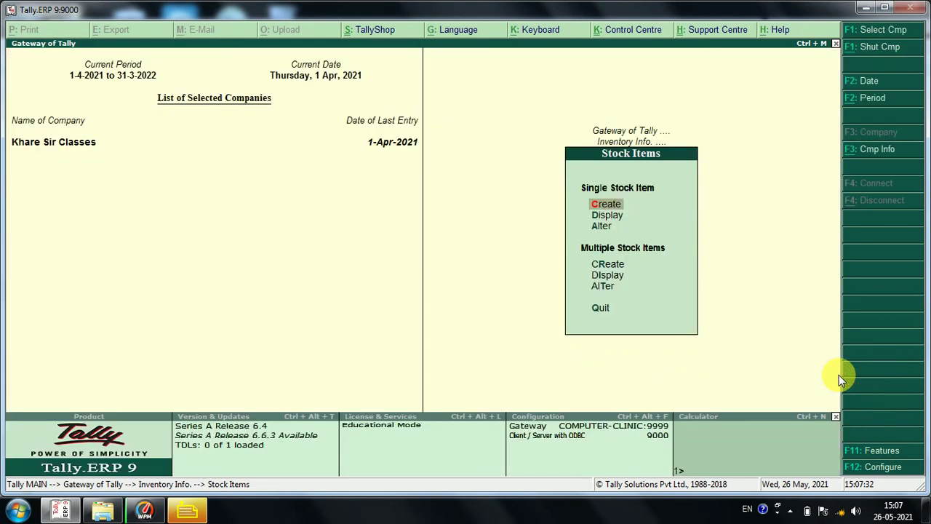
key("Escape")
key("Escape")
key("Down")
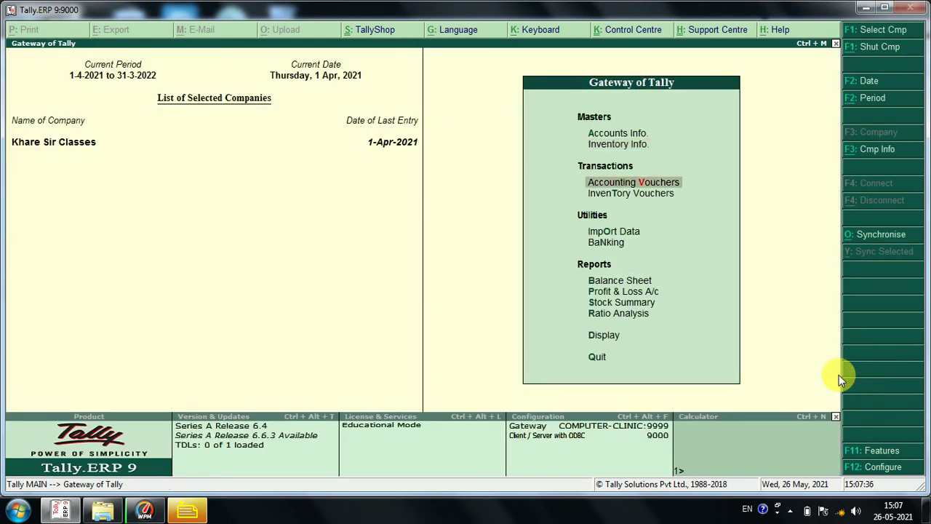
key("Return")
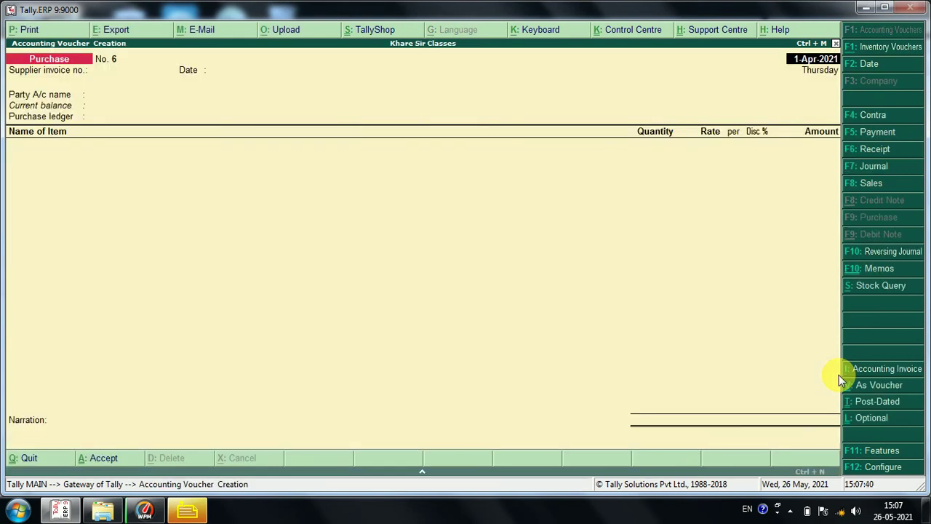
- Keep the voucher date, leave the supplier invoice details blank, and choose the supplier's party account with Goods Purchase as the purchase ledger
key("Return")
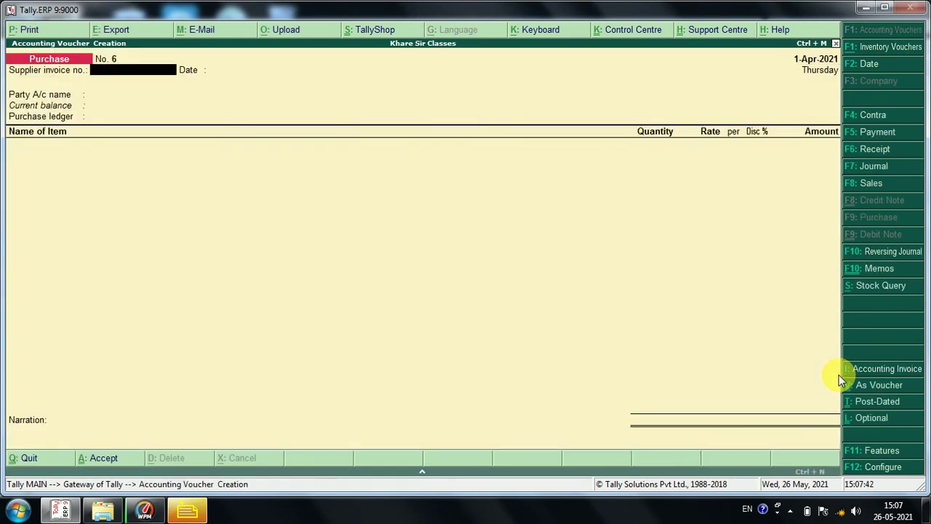
key("Return")
key("Return")
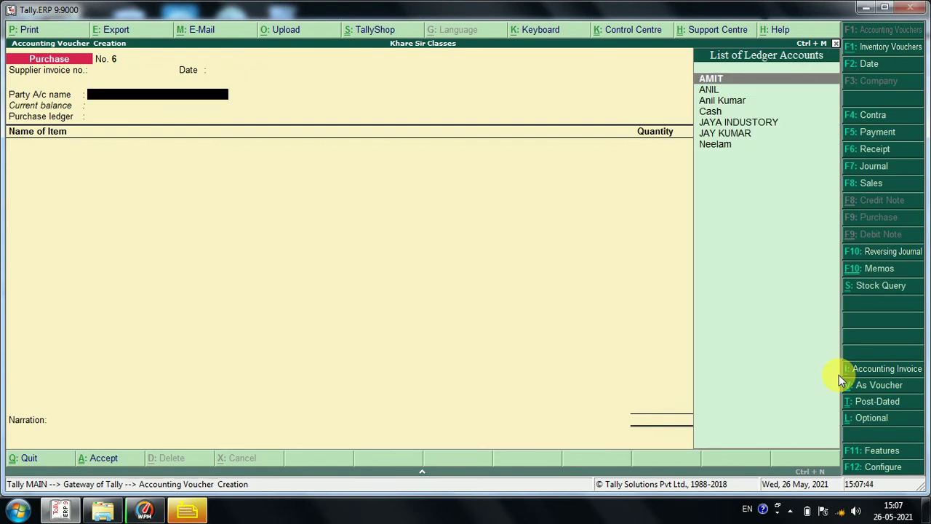
key("Down")
key("Down")
key("Return")
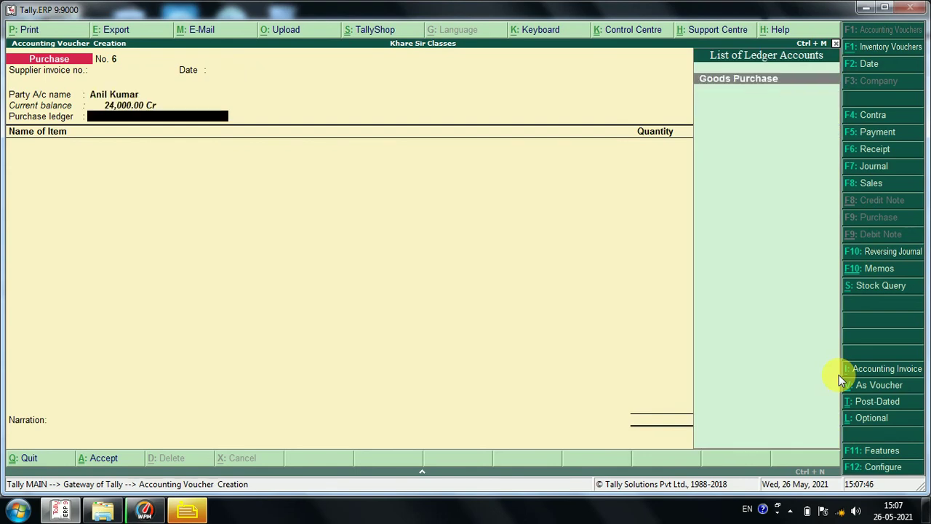
key("Return")
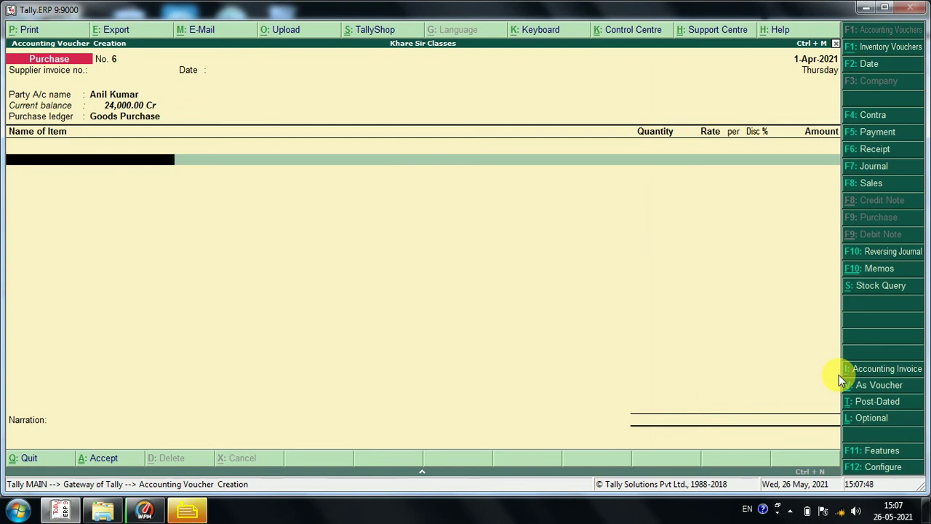
- Add Lenevo Ideapad 310 to the purchase voucher with quantity 1 pcs at a rate of 32,000
key("Up")
key("Up")
key("Up")
key("Up")
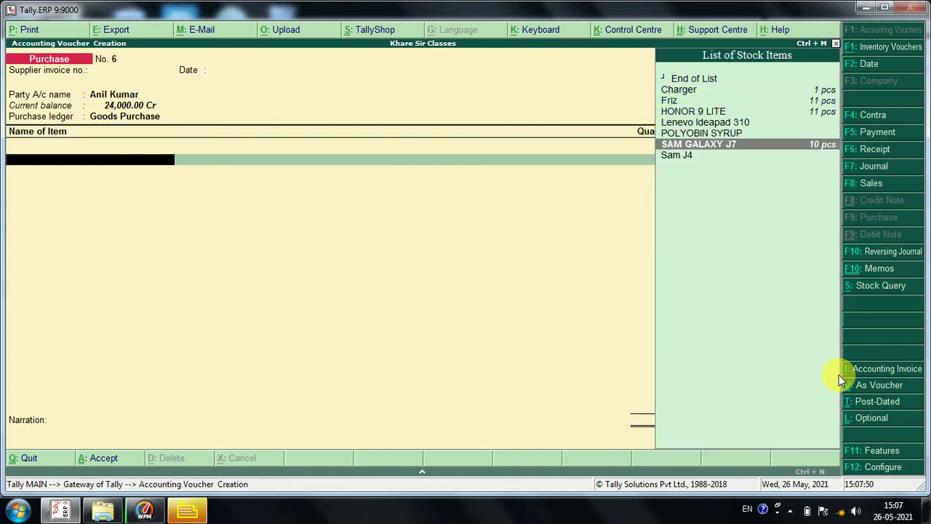
key("Return")
key("Return")
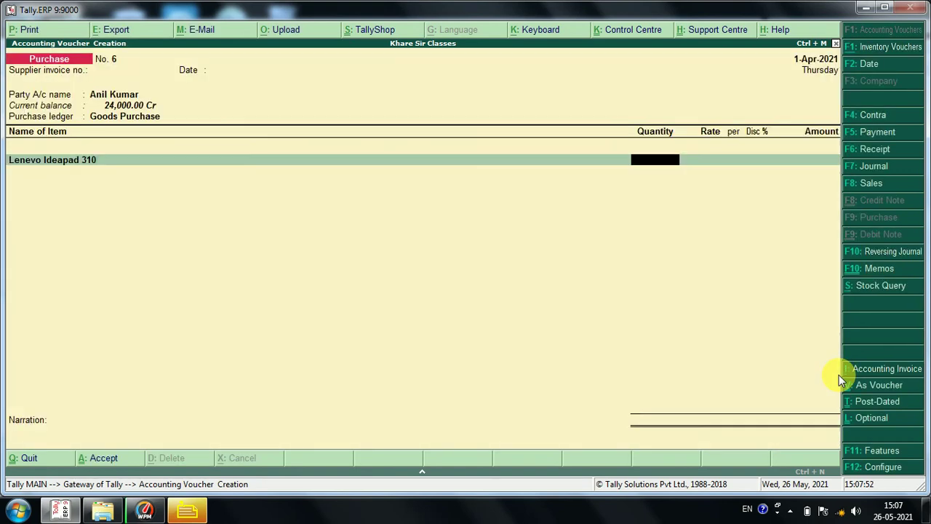
type("1")
key("Return")
type("32,000")
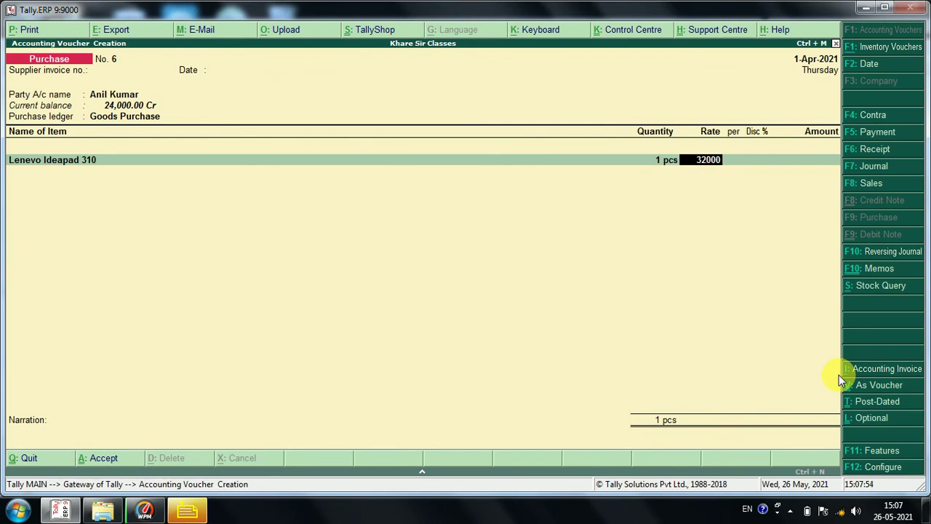
key("Return")
key("Return")
key("Return")
key("Return")
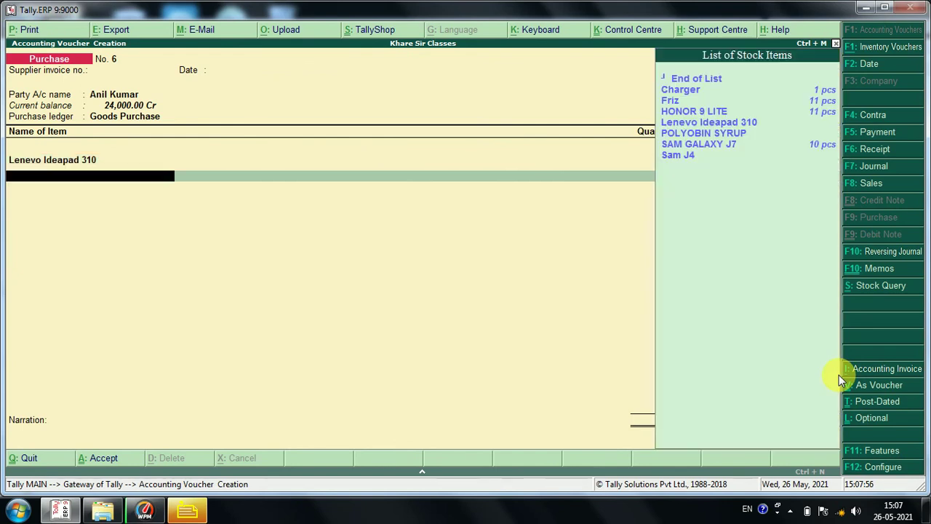
- Add Sam J4 as the second purchase item with quantity 1 pcs at a rate of 10,000
key("Up")
key("Down")
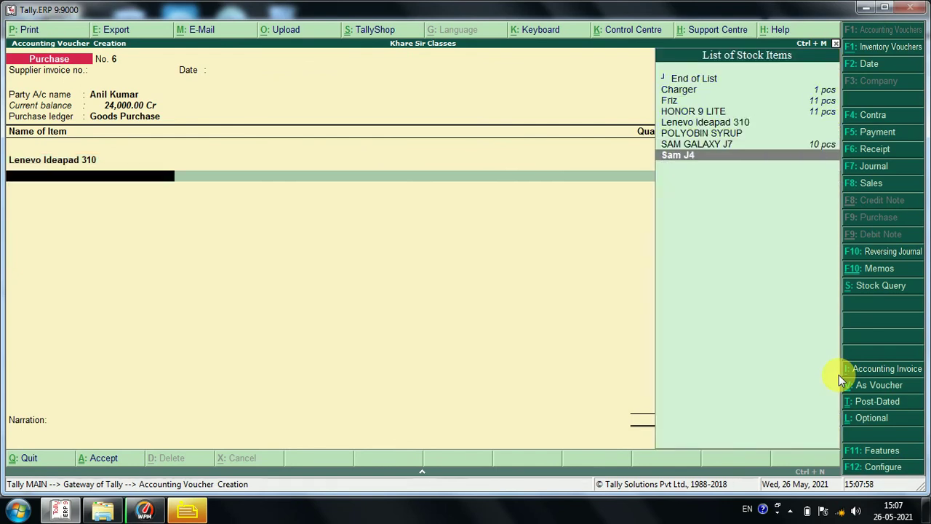
key("Return")
key("Return")
type("1")
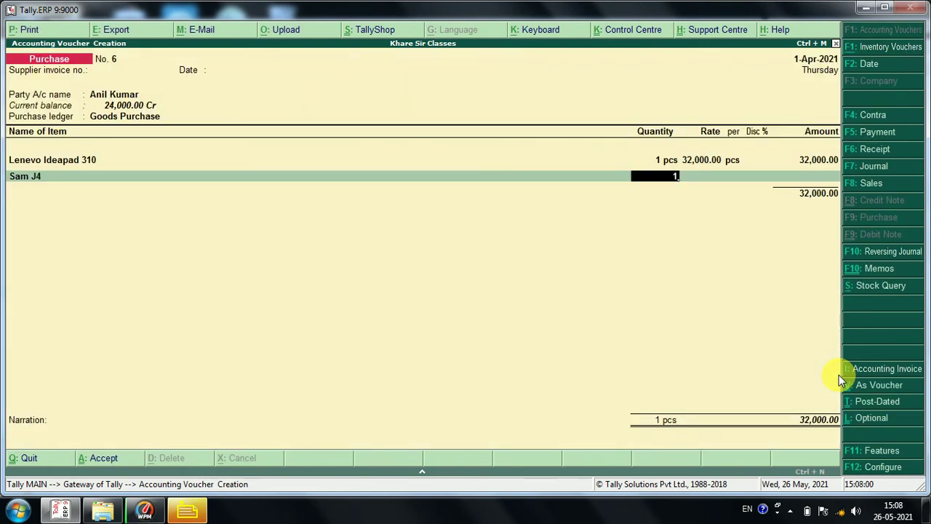
key("Return")
type("10000")
key("Return")
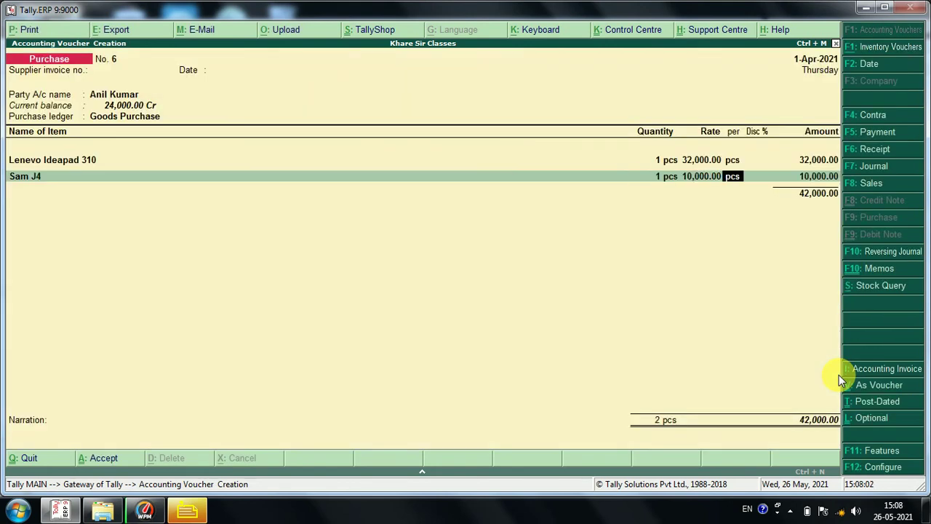
key("Return")
key("Return")
key("Return")
- End the item list, allocate the full bill amount to New Ref 6, and save the purchase voucher without a narration
key("Return")
key("Return")
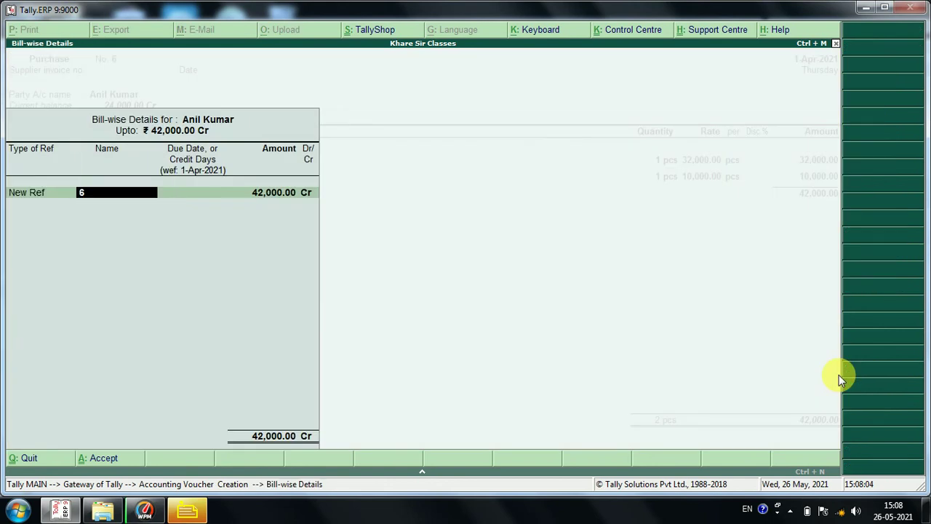
key("Return")
key("Return")
key("Return")
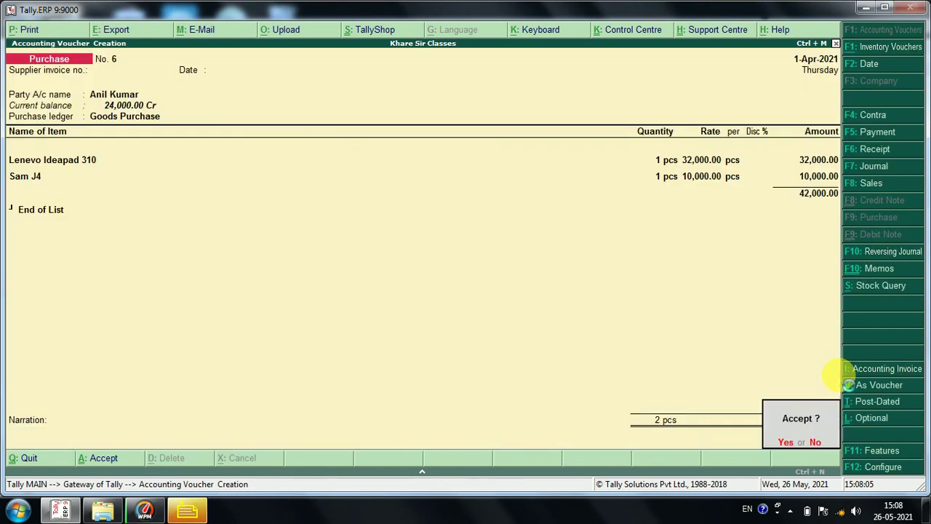
key("Return")
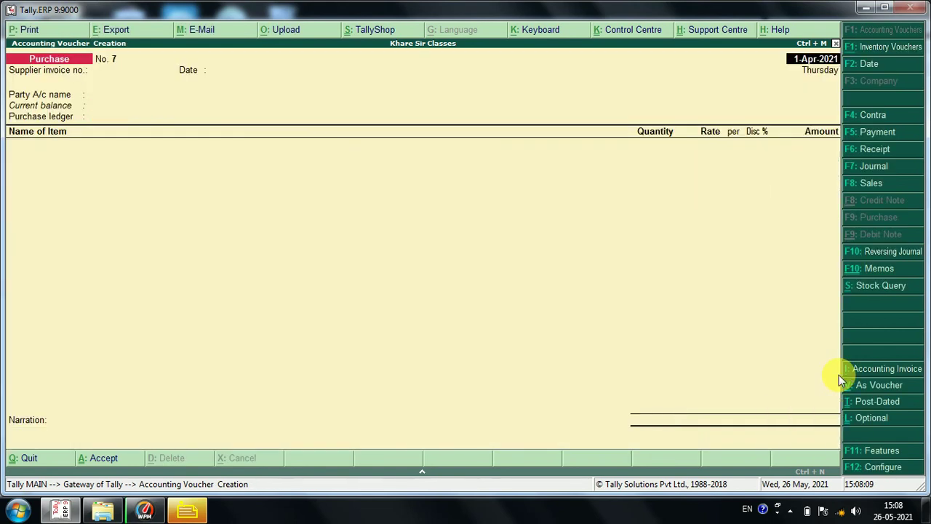
- Leave voucher entry, examine the stock groups and their closing balances in the Stock Summary report, and return to the Gateway of Tally
key("Escape")
key("Return")
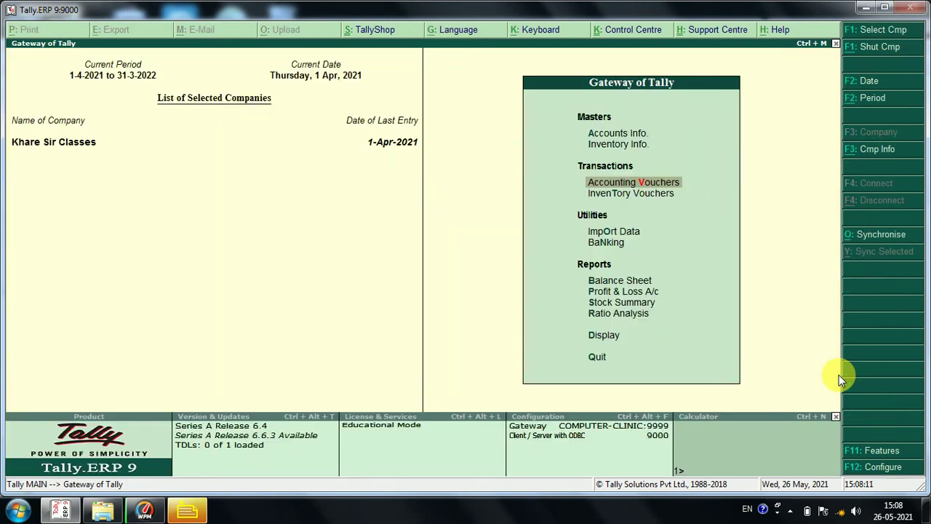
key("Down")
key("Down")
key("Down")
key("Down")
key("Down")
key("Down")
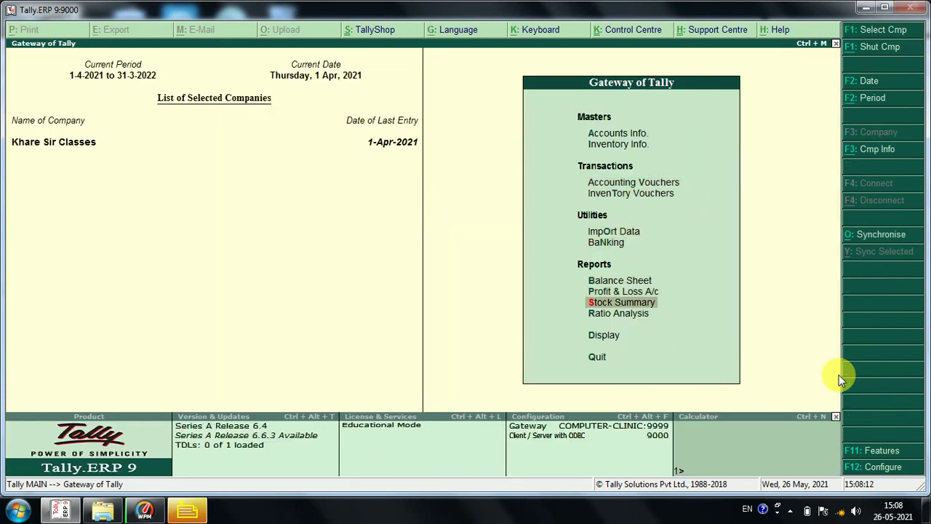
key("Return")
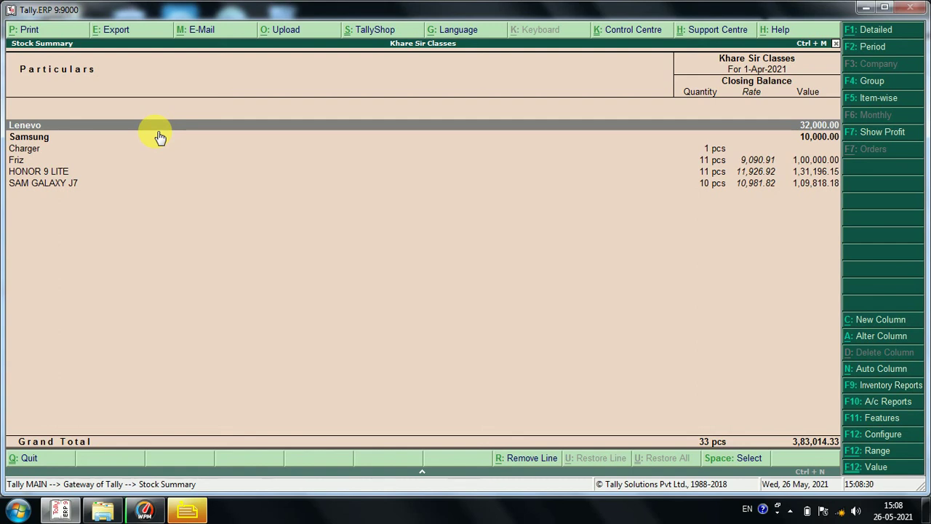
key("Escape")
key("Escape")
key("n")
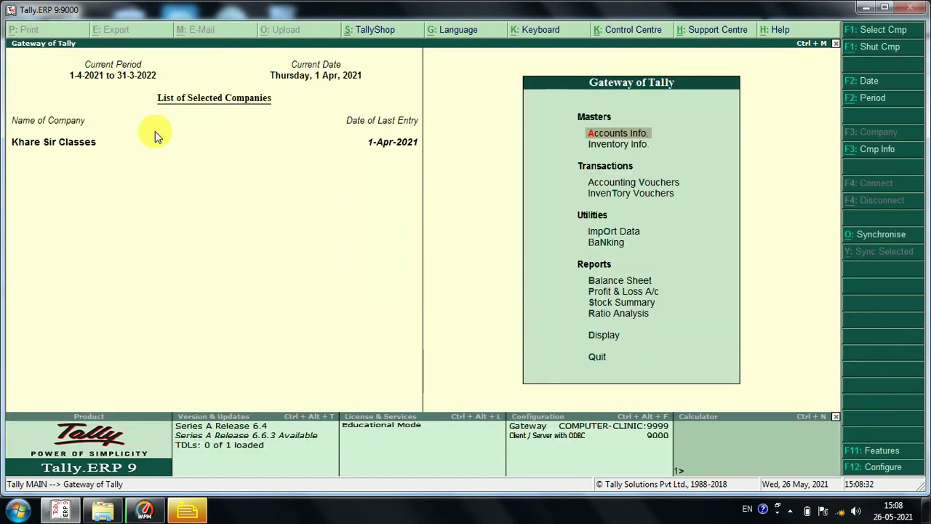
- Display the category-wise inventory statement for the Primary stock category to examine closing balances by category
key("Down")
key("Down")
key("Down")
key("Down")
key("Down")
key("Down")
key("Down")
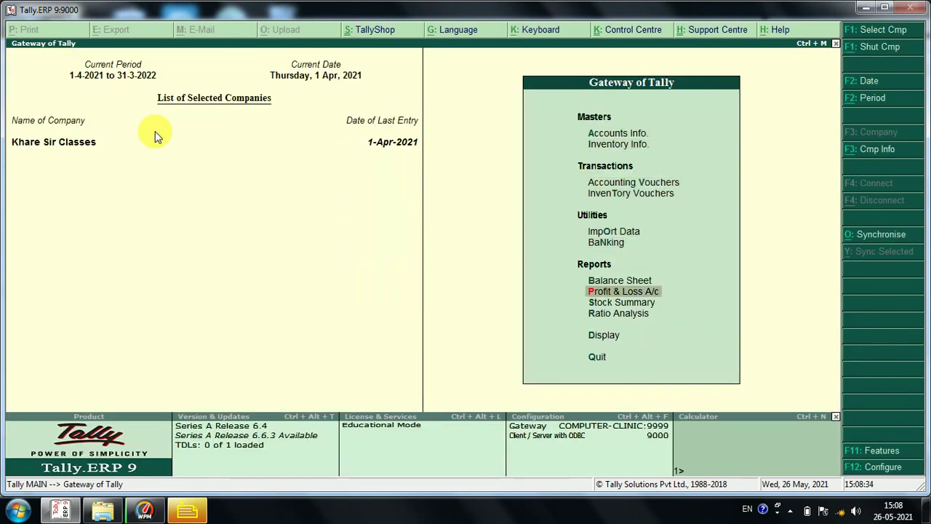
key("Down")
key("Down")
key("Down")
key("Return")
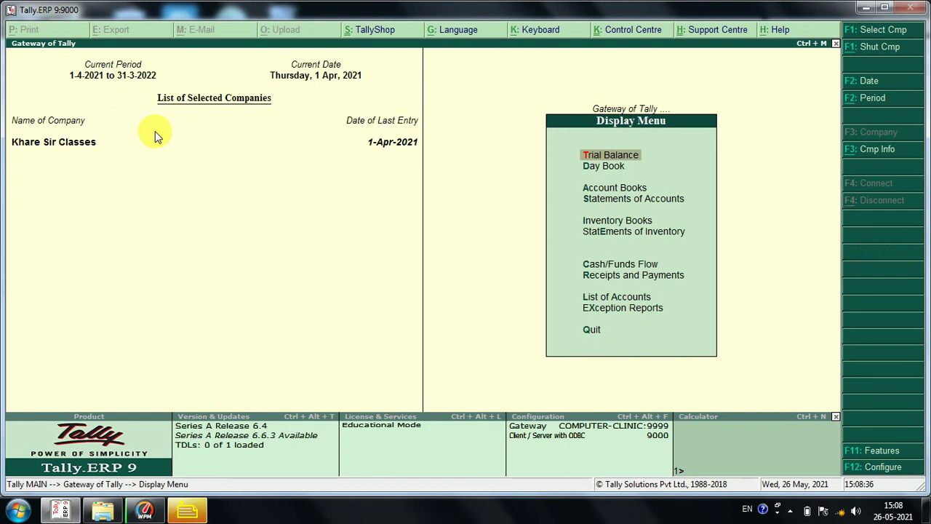
key("Down")
key("Down")
key("Down")
key("Down")
key("Down")
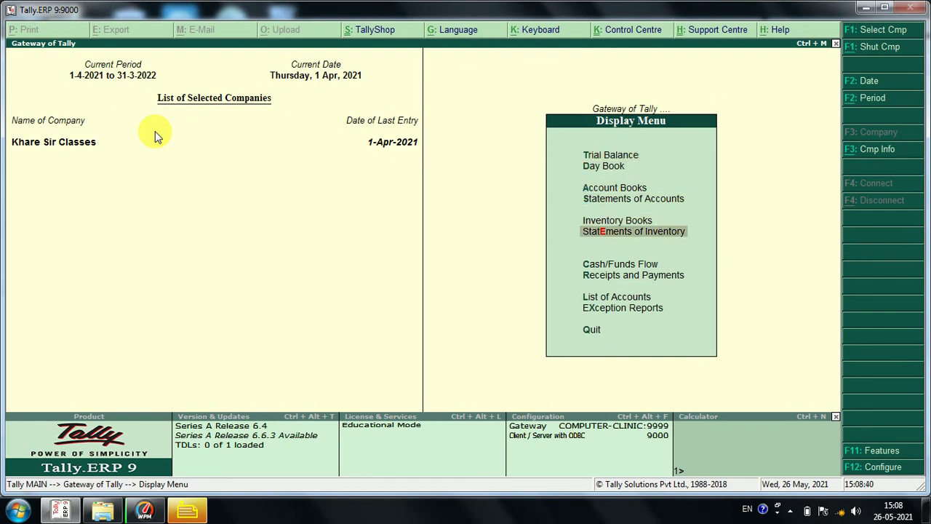
key("Return")
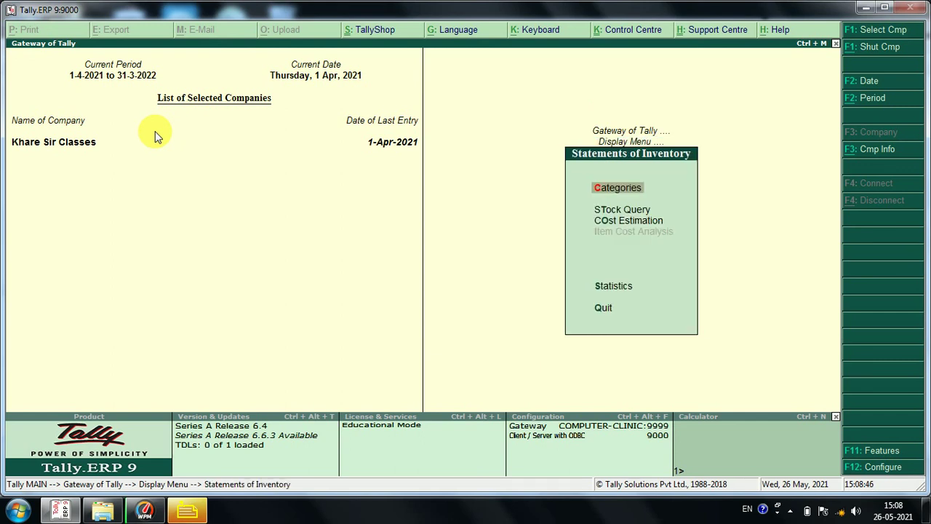
key("Return")
key("Return")
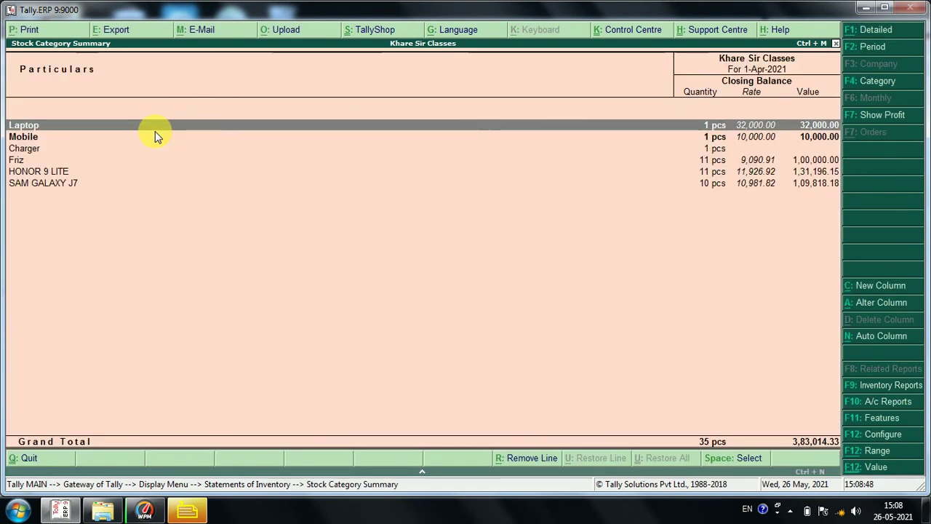
- View the stock category summary for Laptop to check which items it contains
key("Escape")
key("Down")
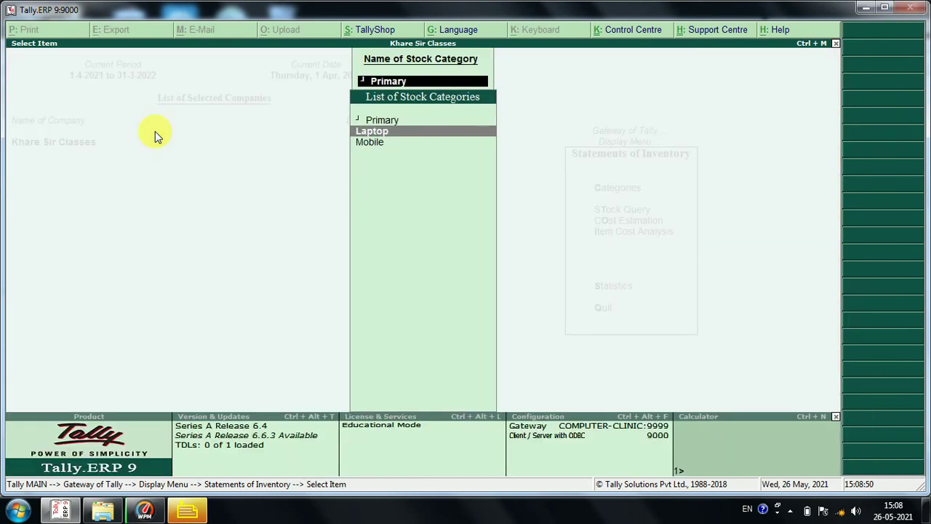
key("Return")
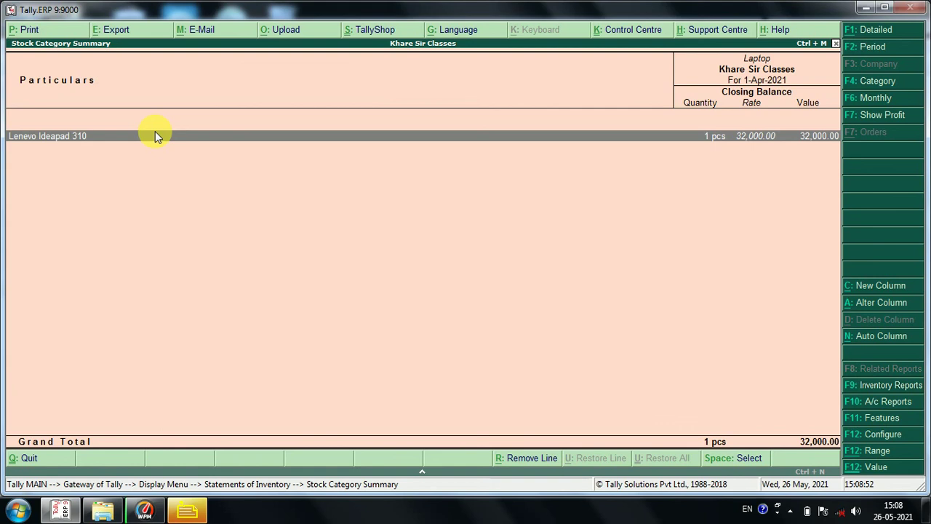
key("Escape")
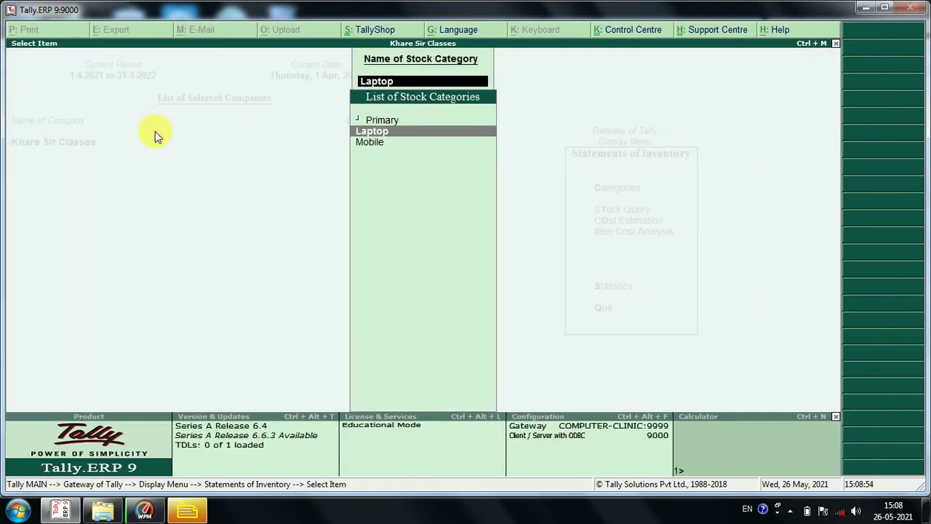
- View the stock category summary for Mobile, and return to the Gateway of Tally
key("Down")
key("Return")
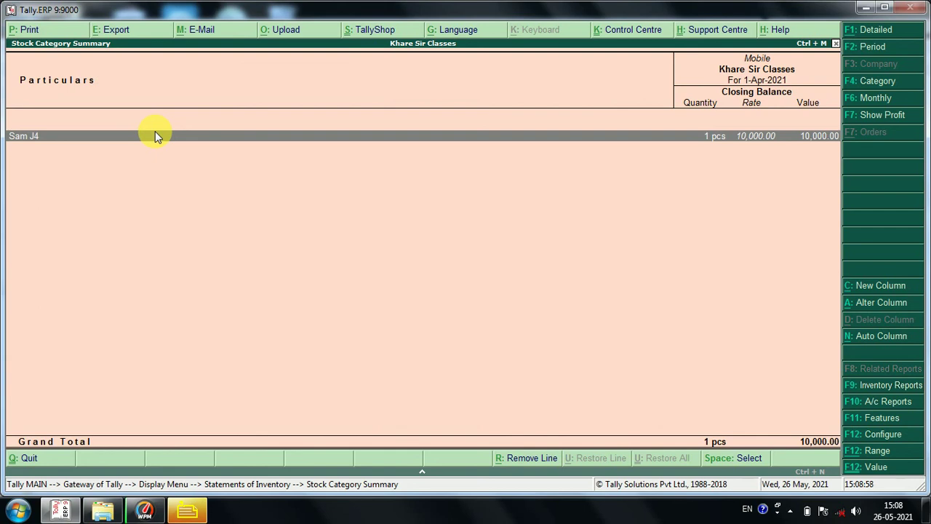
key("Escape")
key("Escape")
key("Escape")
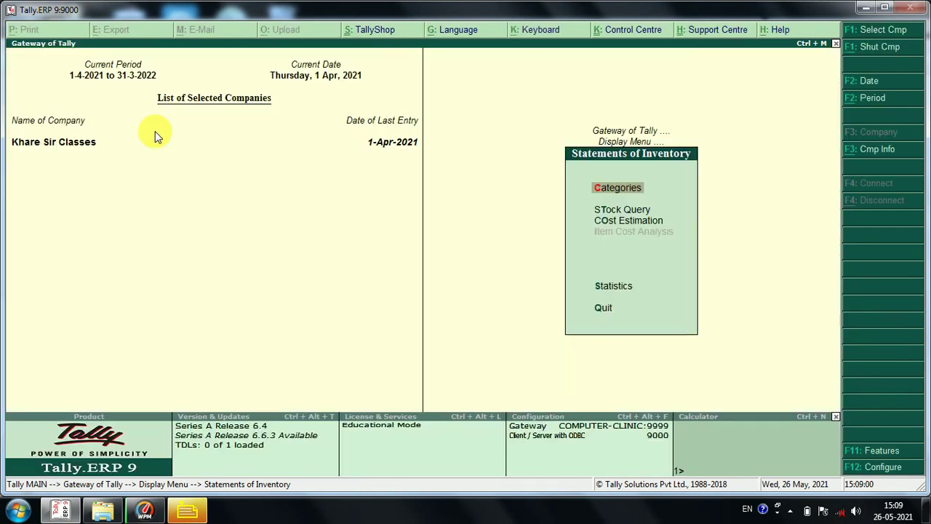
key("Escape")
key("Escape")
key("Escape")
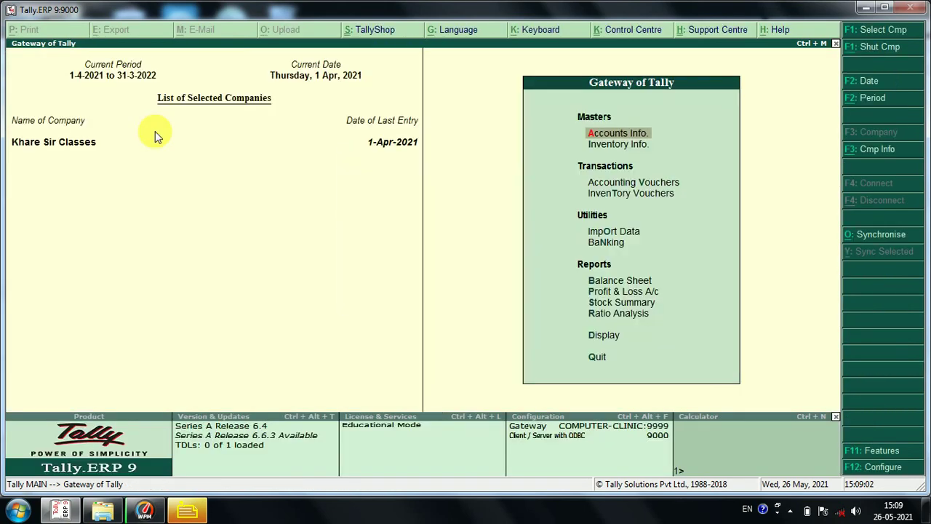